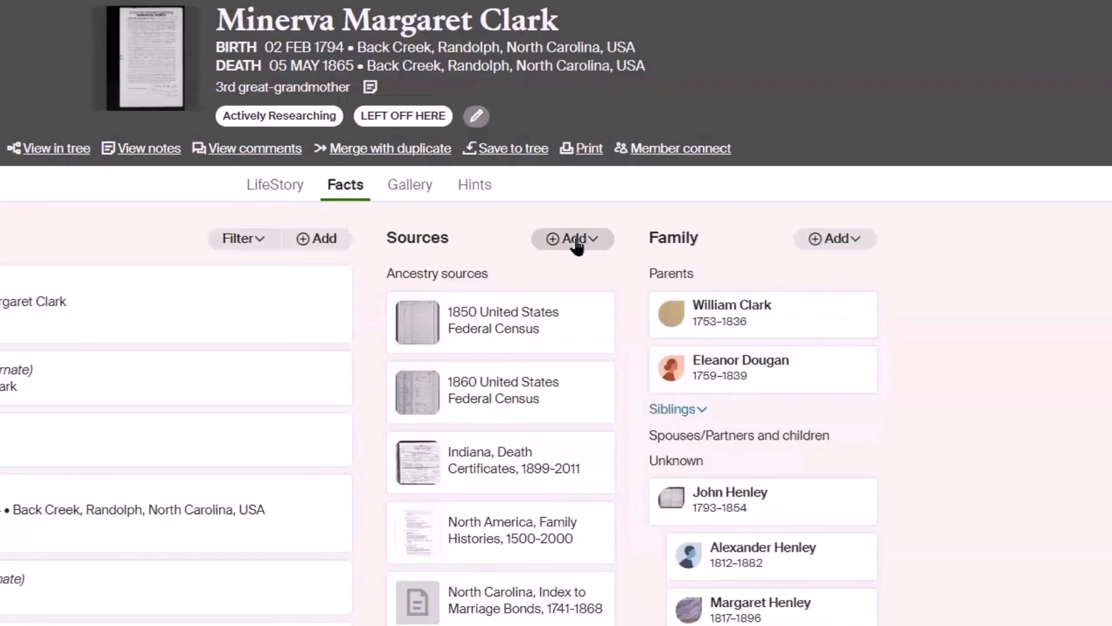
- Start a new source citation for the 3rd great-grandmother and open its create-new-source form in a separate browser tab
{"action": "left_click", "coordinate": [578, 245]}
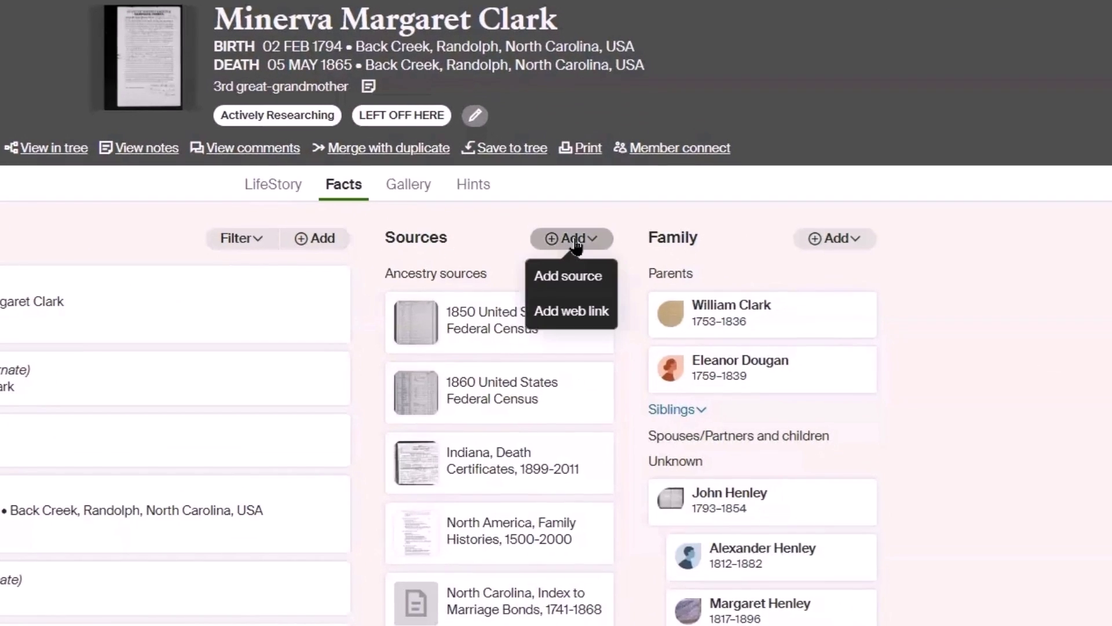
{"action": "left_click", "coordinate": [576, 278]}
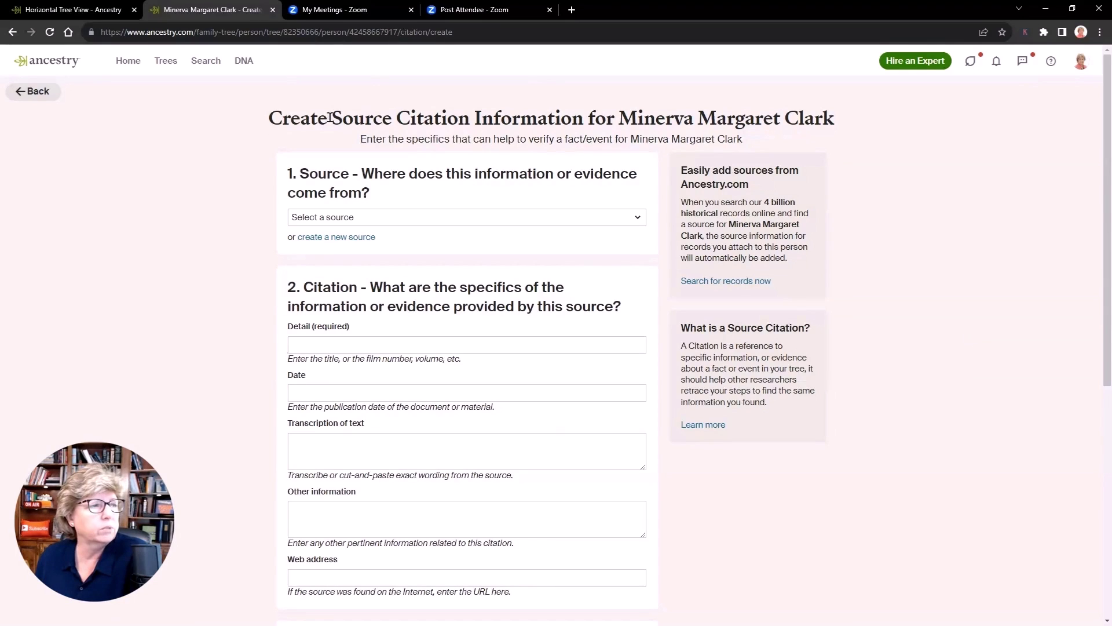
{"action": "left_click_drag", "start_coordinate": [398, 118], "coordinate": [474, 116]}
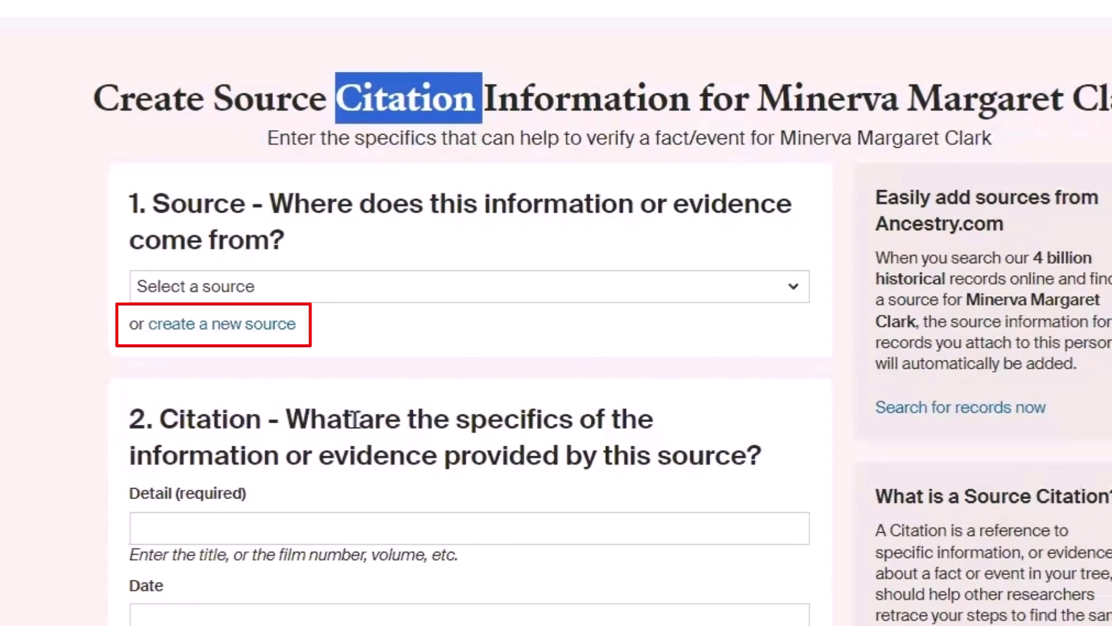
{"action": "right_click", "coordinate": [186, 326]}
{"action": "left_click", "coordinate": [273, 342]}
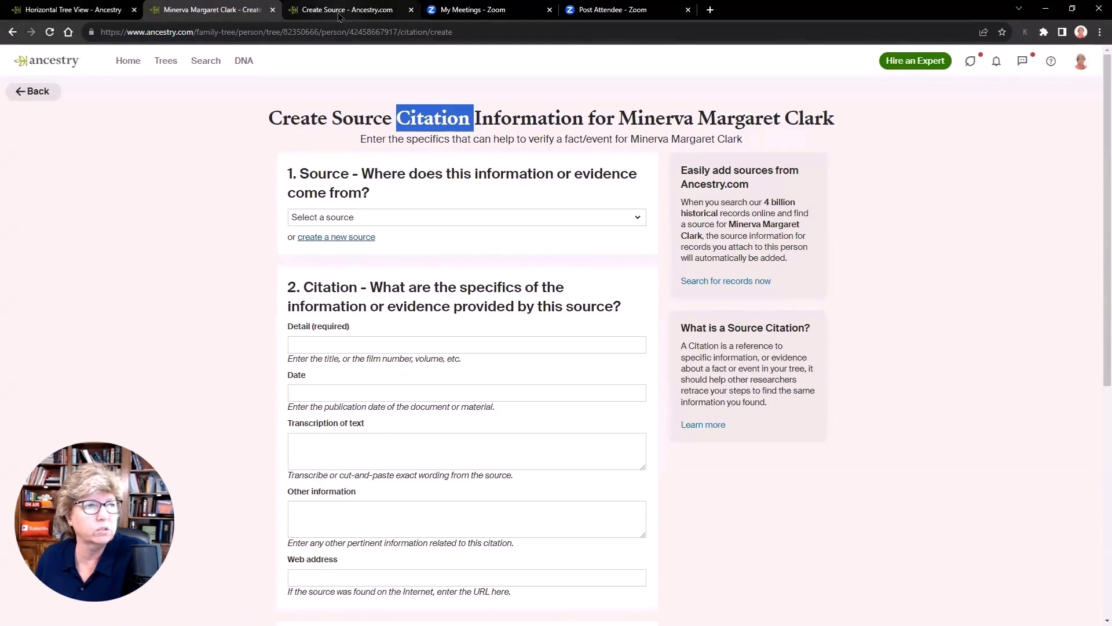
{"action": "left_click", "coordinate": [340, 13]}
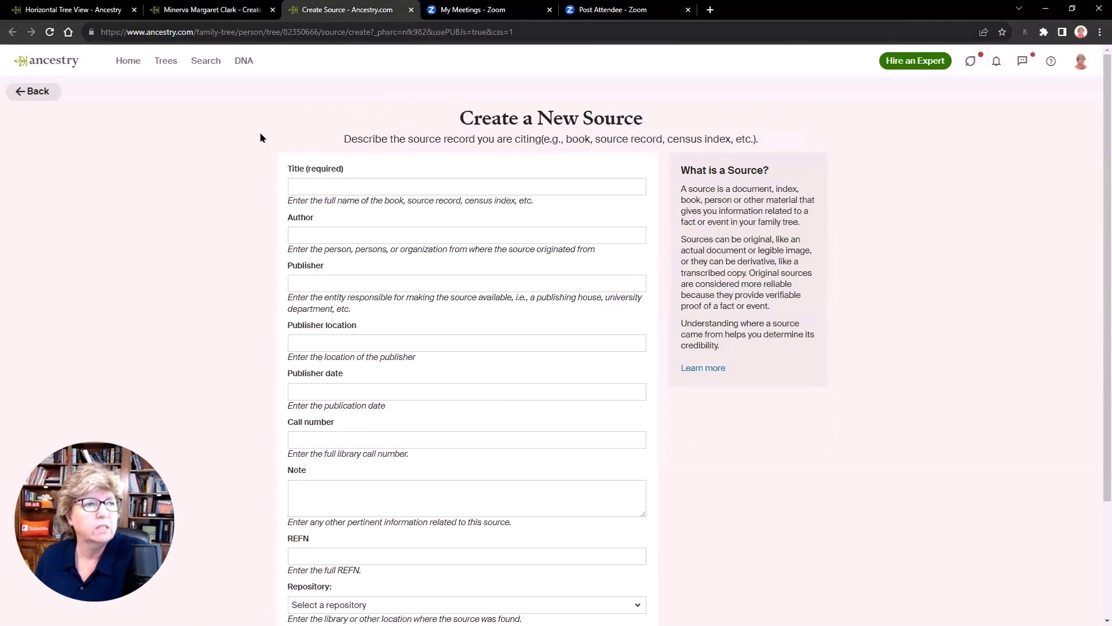
- From the new source form, open the create-new-repository form in a separate browser tab and switch to it
{"action": "left_click_drag", "start_coordinate": [577, 122], "coordinate": [650, 119]}
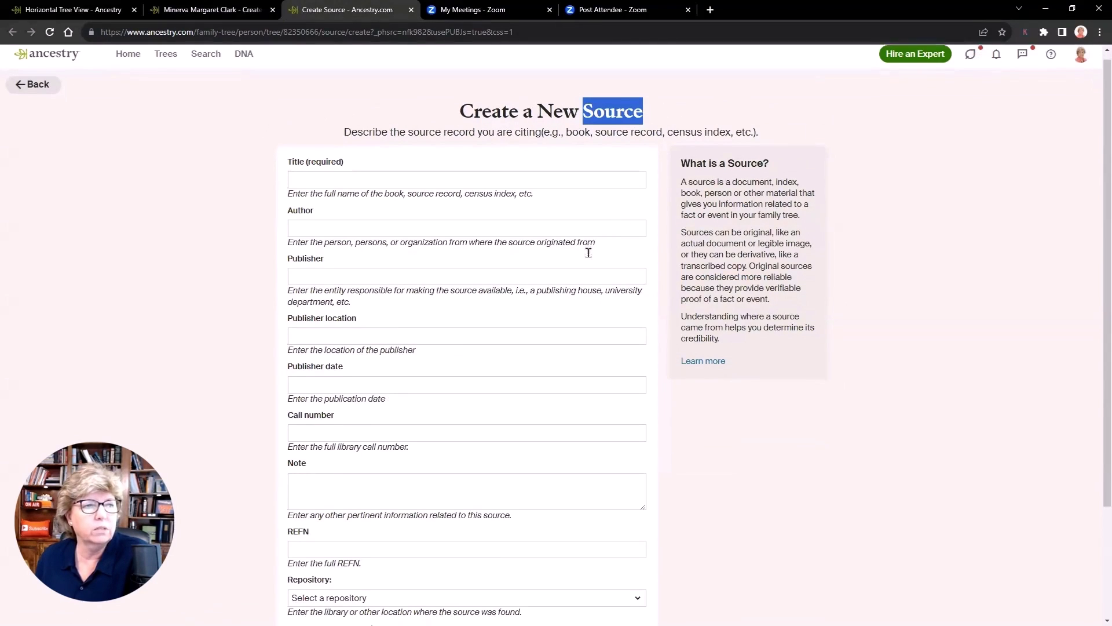
{"action": "scroll", "coordinate": [589, 253], "scroll_direction": "down", "scroll_amount": 1}
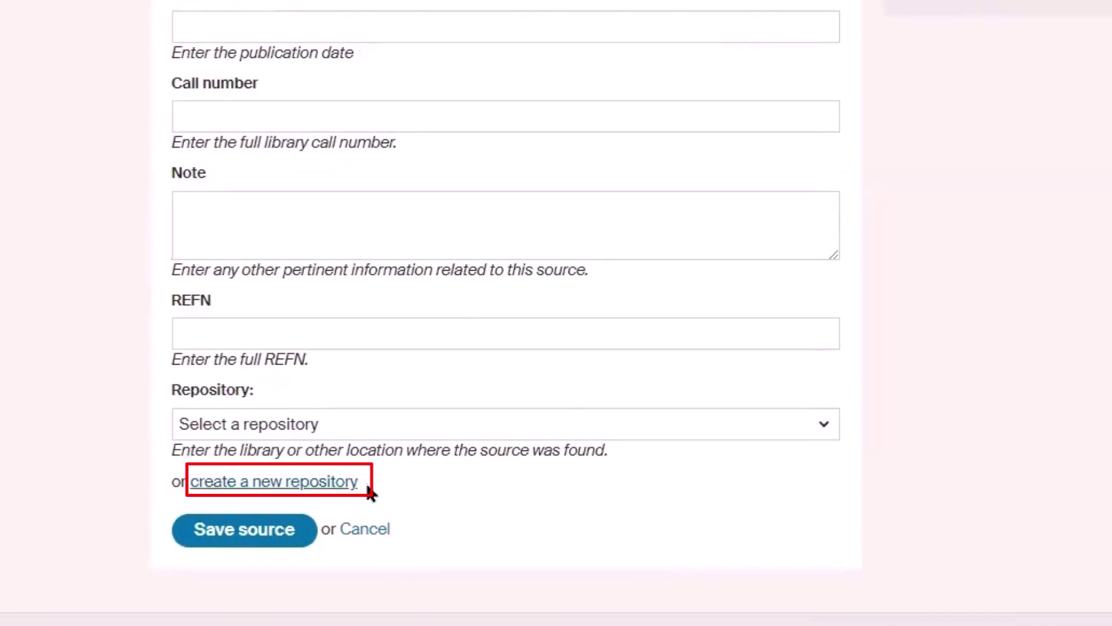
{"action": "right_click", "coordinate": [307, 482]}
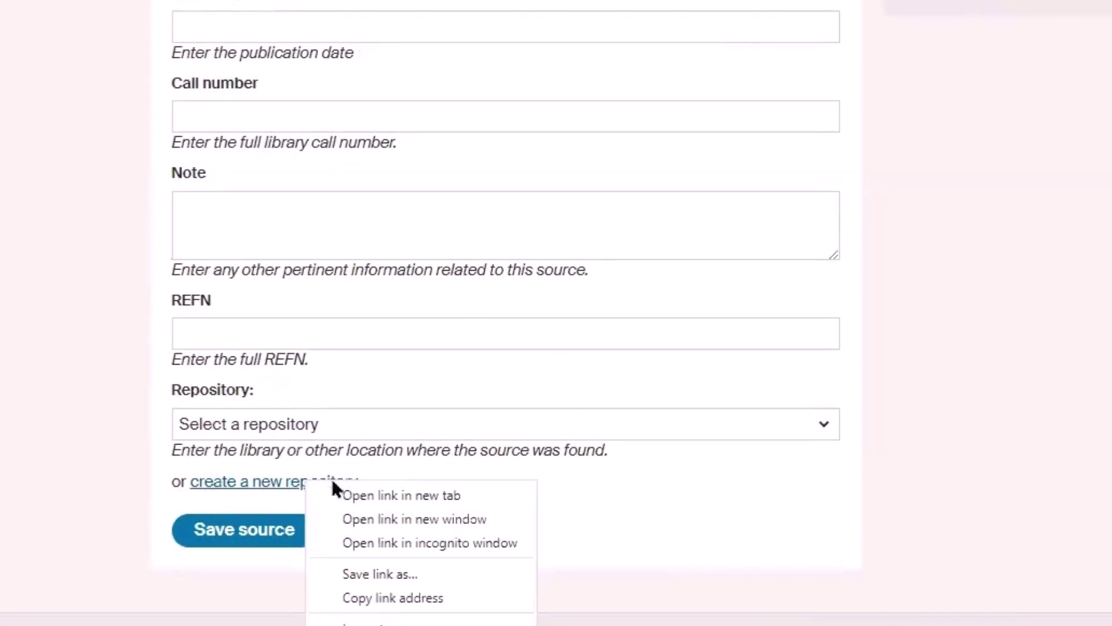
{"action": "left_click", "coordinate": [381, 493]}
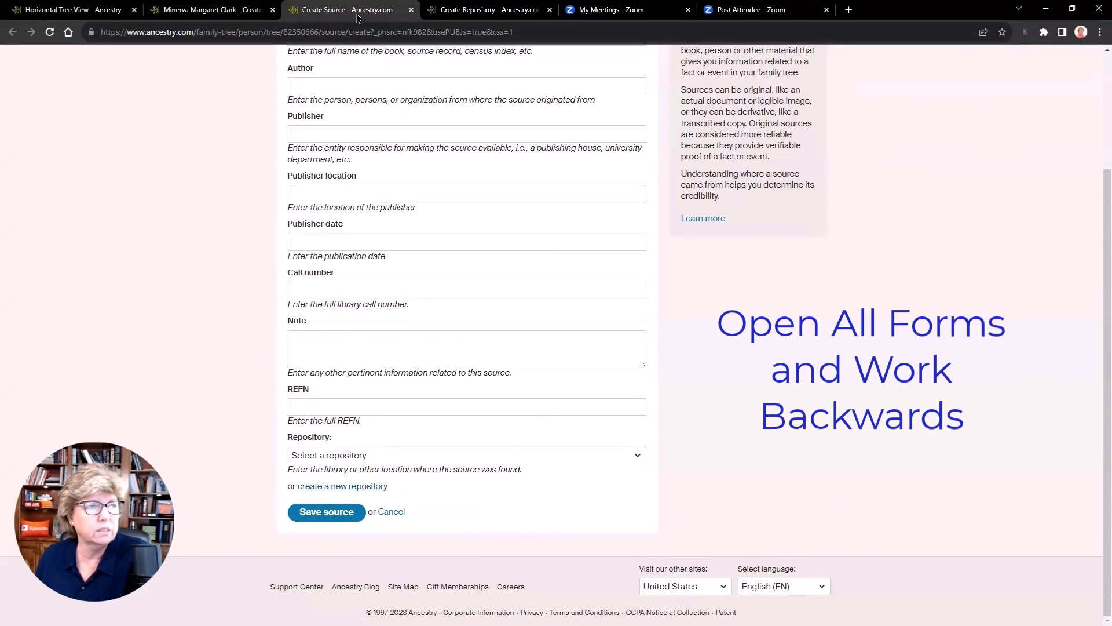
{"action": "left_click", "coordinate": [487, 10]}
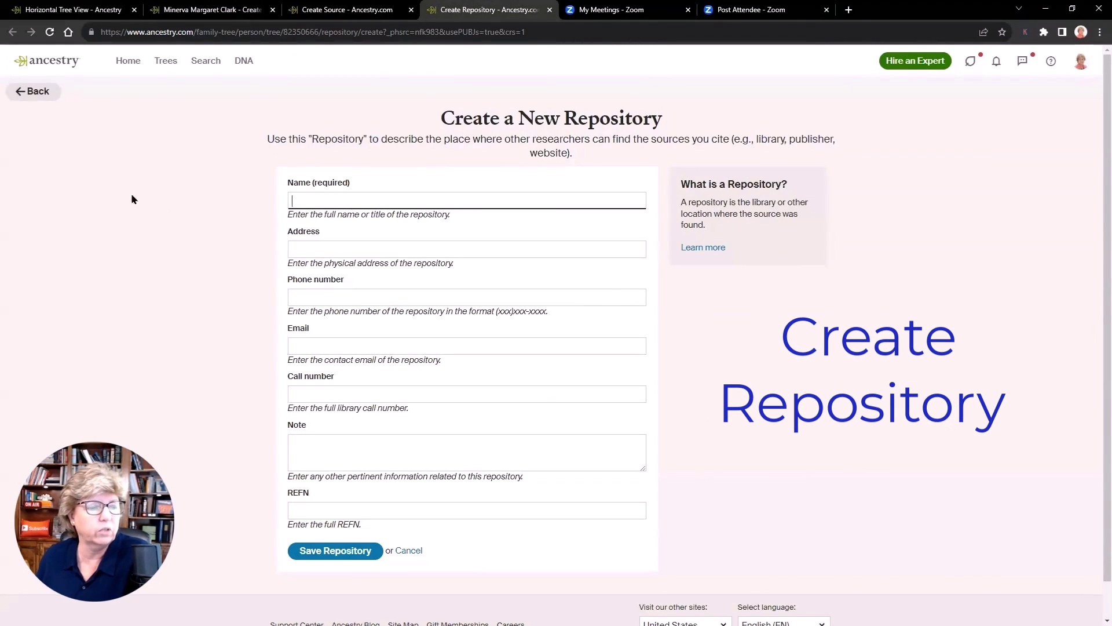
- Save a new repository named as the owner's personal archives, leaving the address, phone, email and call number blank
{"action": "left_click", "coordinate": [435, 201]}
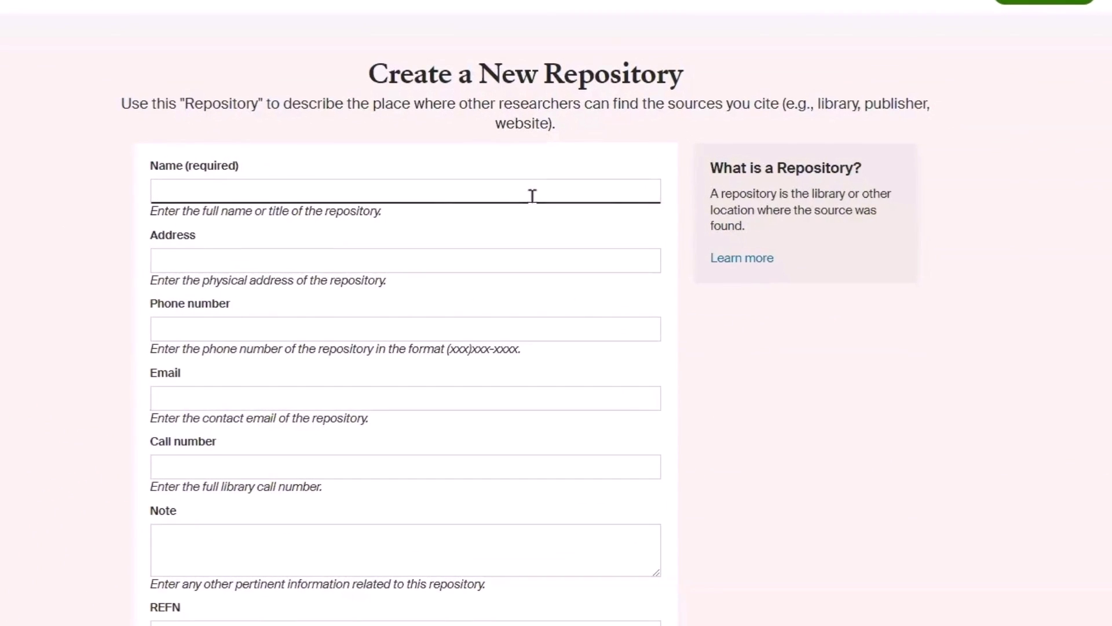
{"action": "type", "text": "Connie's Archives"}
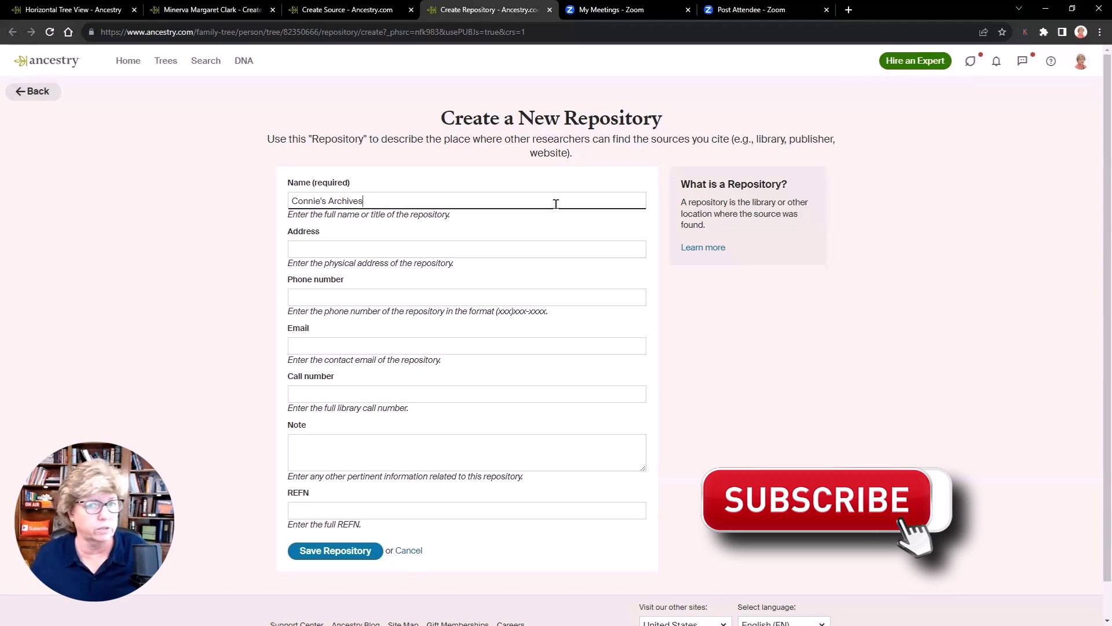
{"action": "left_click", "coordinate": [553, 249]}
{"action": "left_click", "coordinate": [377, 301]}
{"action": "left_click", "coordinate": [355, 347]}
{"action": "left_click", "coordinate": [425, 299]}
{"action": "left_click", "coordinate": [410, 346]}
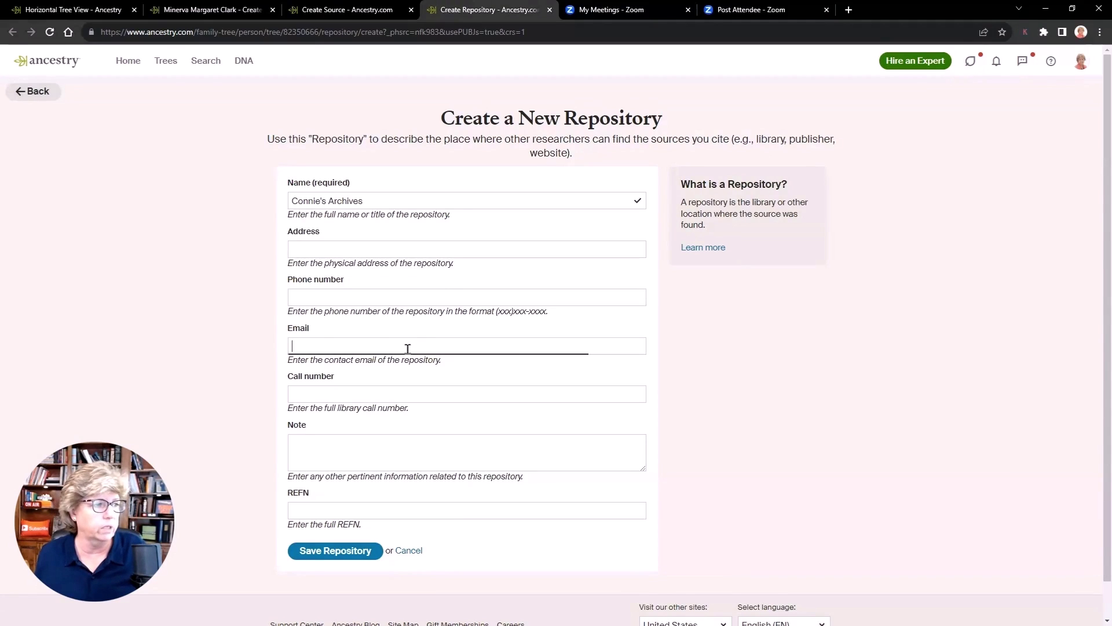
{"action": "left_click", "coordinate": [365, 395]}
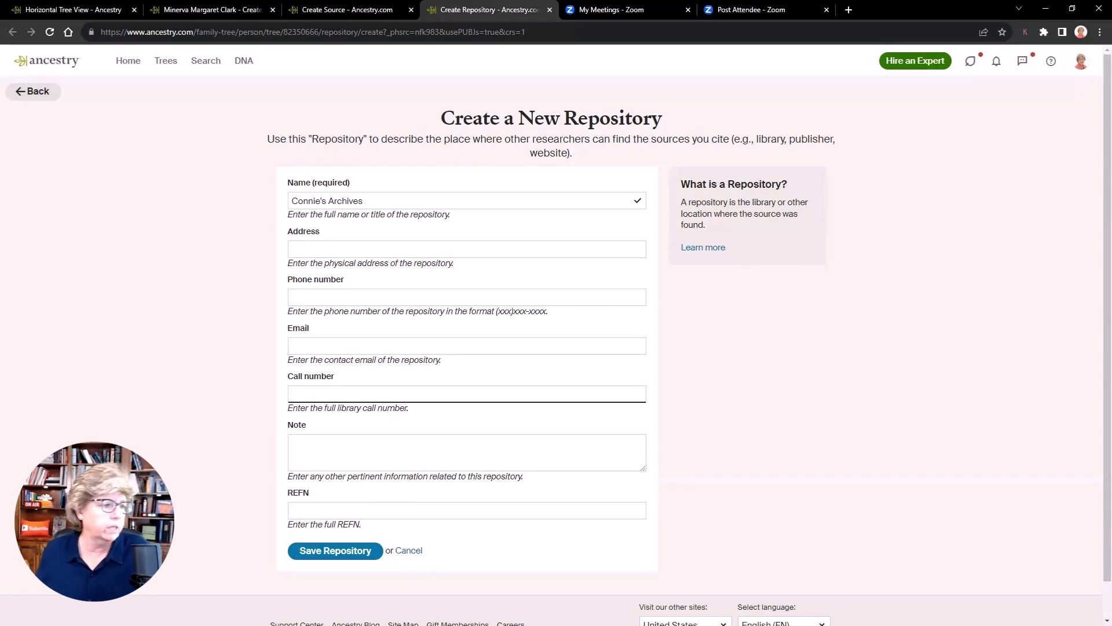
{"action": "left_click", "coordinate": [359, 552]}
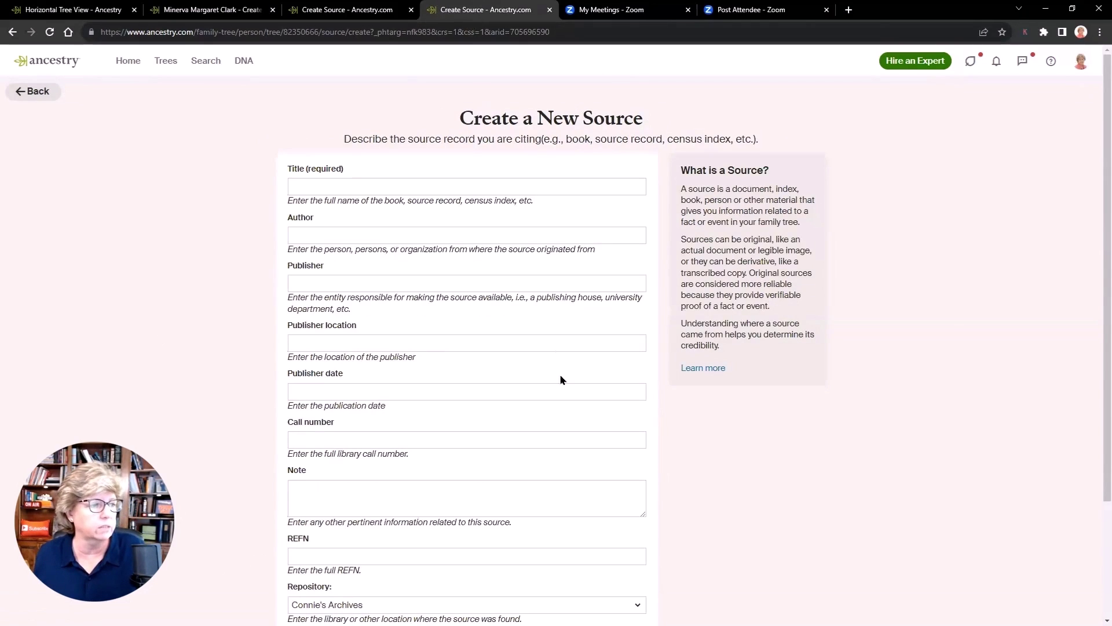
- Return to the original new source form and assign it the existing repository for the owner's Personal Archives
{"action": "left_click", "coordinate": [368, 14]}
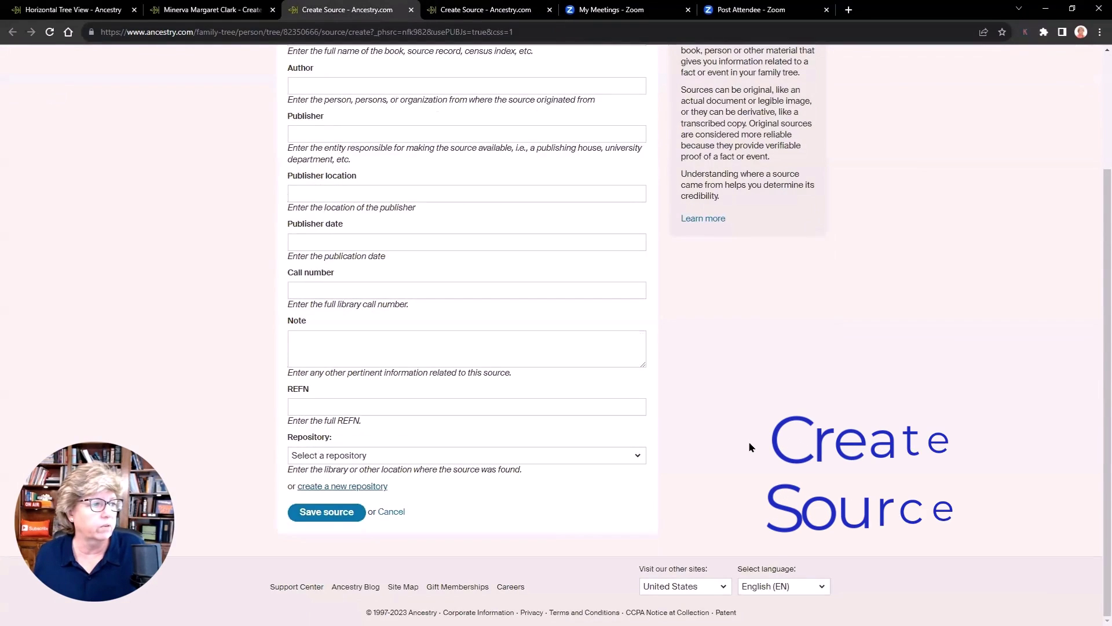
{"action": "scroll", "coordinate": [750, 446], "scroll_direction": "up", "scroll_amount": 3}
{"action": "double_click", "coordinate": [613, 118]}
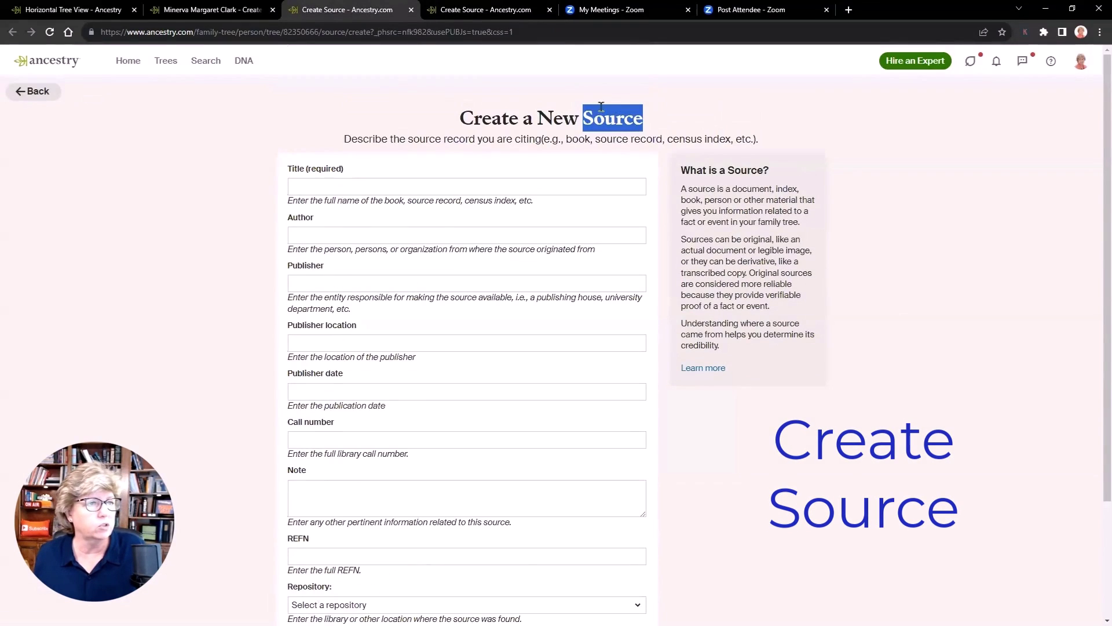
{"action": "scroll", "coordinate": [747, 470], "scroll_direction": "down", "scroll_amount": 2}
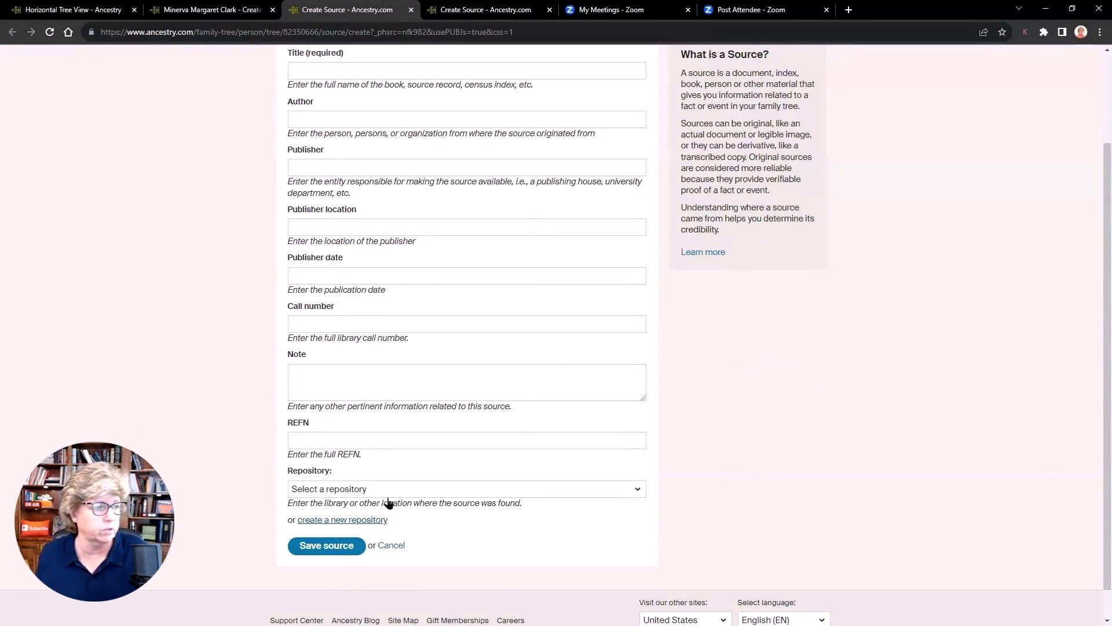
{"action": "left_click", "coordinate": [637, 489]}
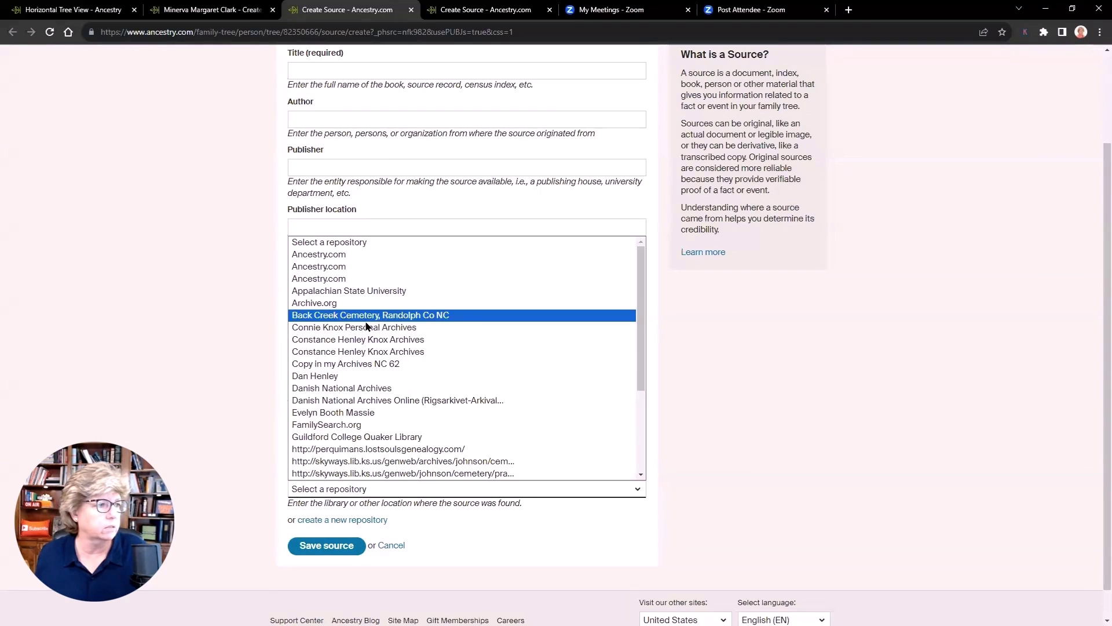
{"action": "scroll", "coordinate": [534, 373], "scroll_direction": "down", "scroll_amount": 4}
{"action": "scroll", "coordinate": [534, 374], "scroll_direction": "up", "scroll_amount": 4}
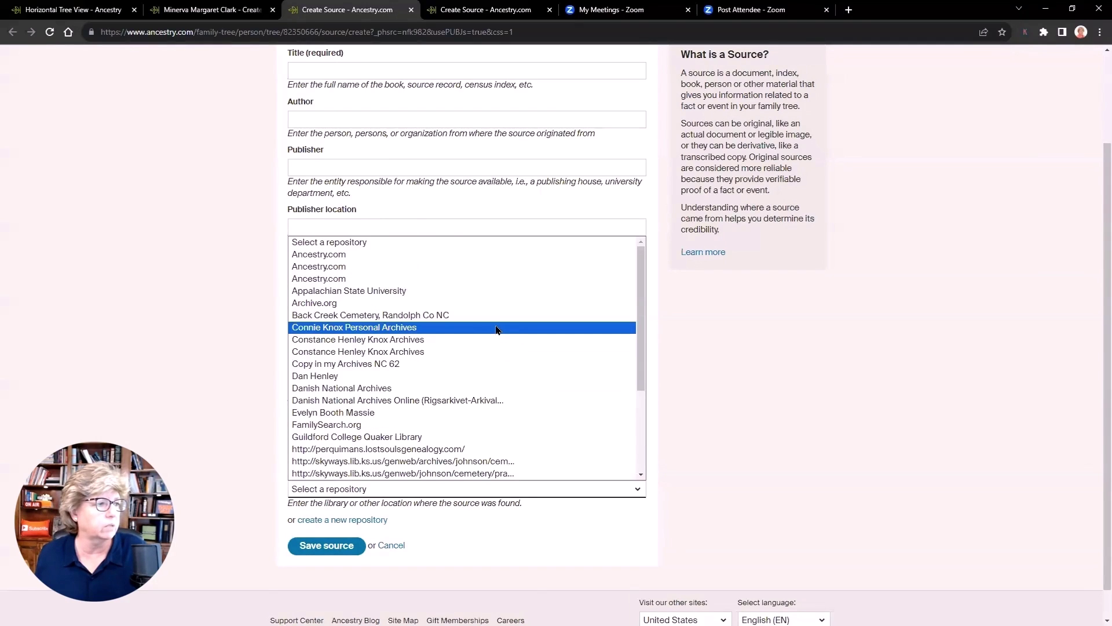
{"action": "left_click", "coordinate": [308, 328]}
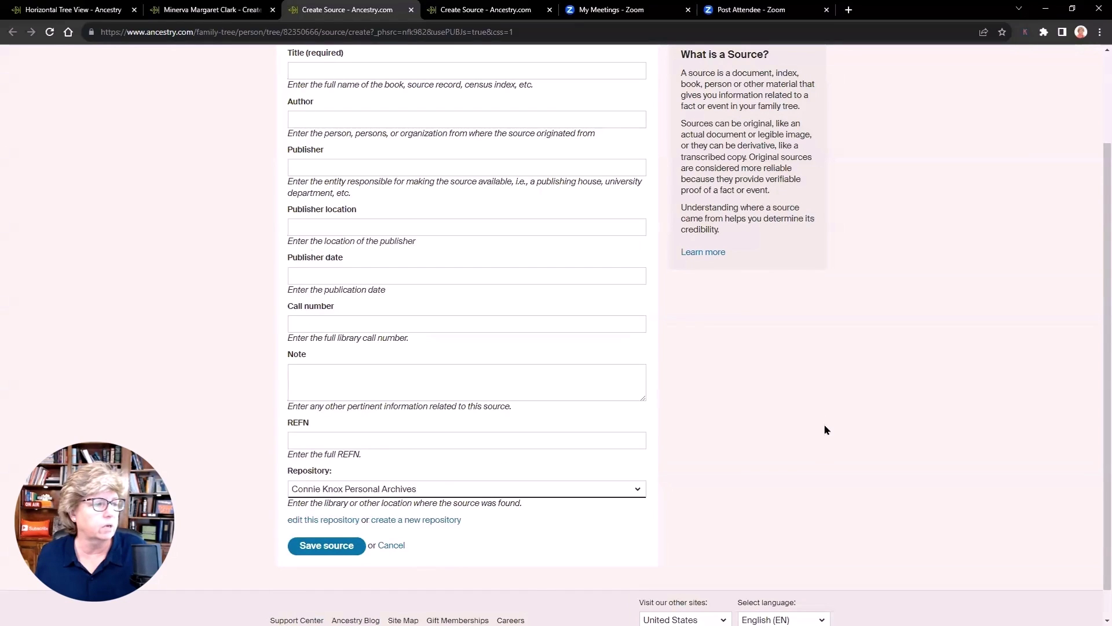
- Try to save the new source with only the repository chosen and no title entered
{"action": "scroll", "coordinate": [521, 222], "scroll_direction": "up", "scroll_amount": 2}
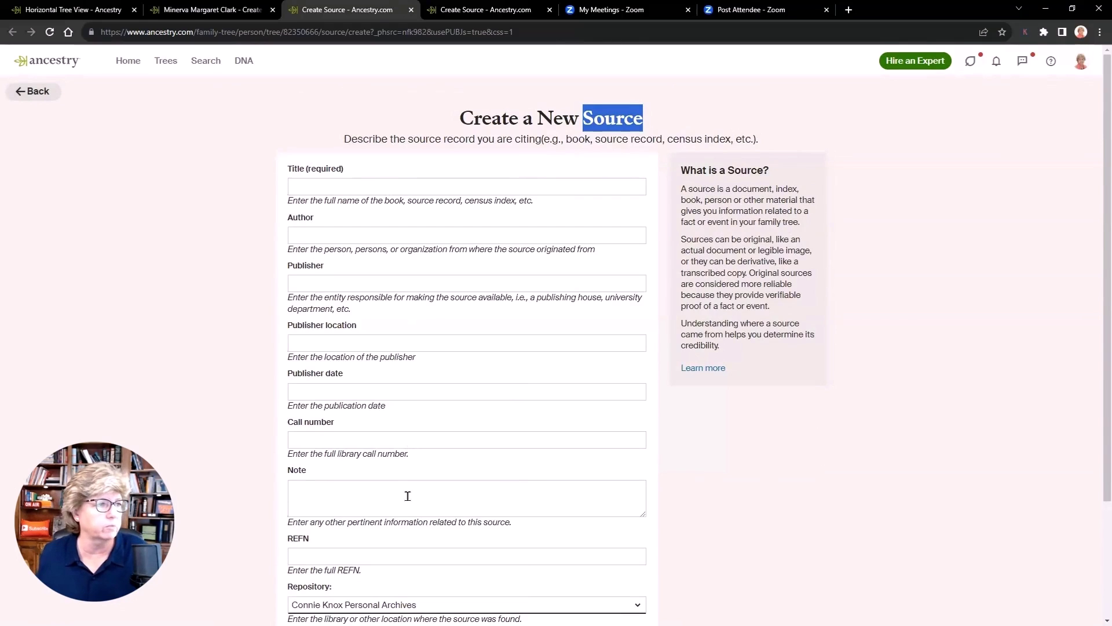
{"action": "scroll", "coordinate": [408, 496], "scroll_direction": "down", "scroll_amount": 3}
{"action": "left_click", "coordinate": [326, 512]}
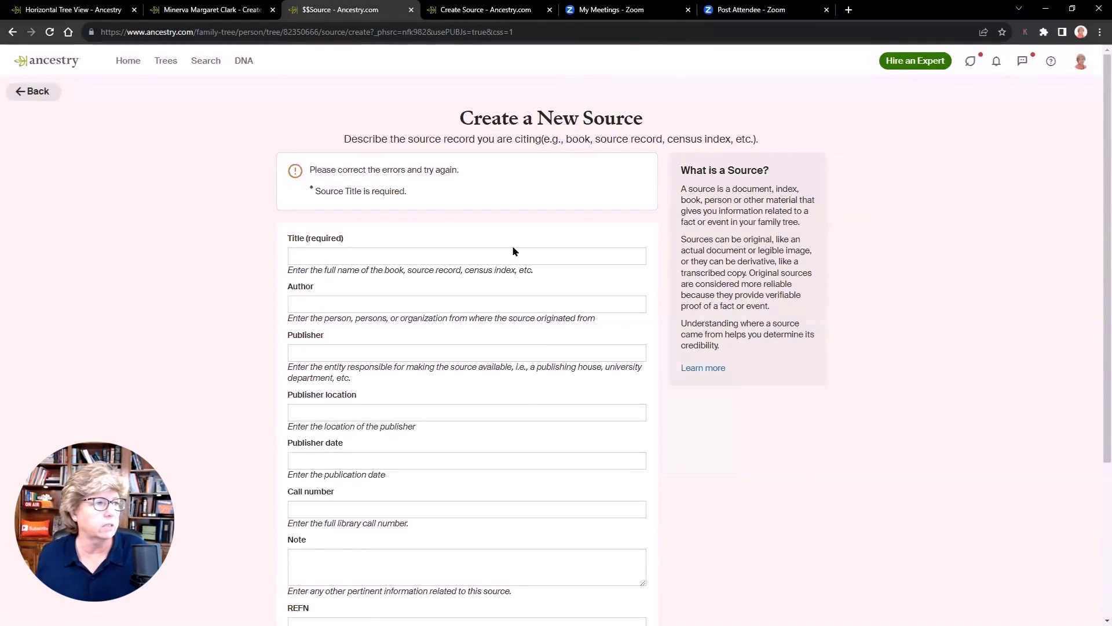
- Return to the source citation form and look through the existing sources available for the citation
{"action": "mouse_move", "coordinate": [201, 12]}
{"action": "left_click", "coordinate": [201, 12]}
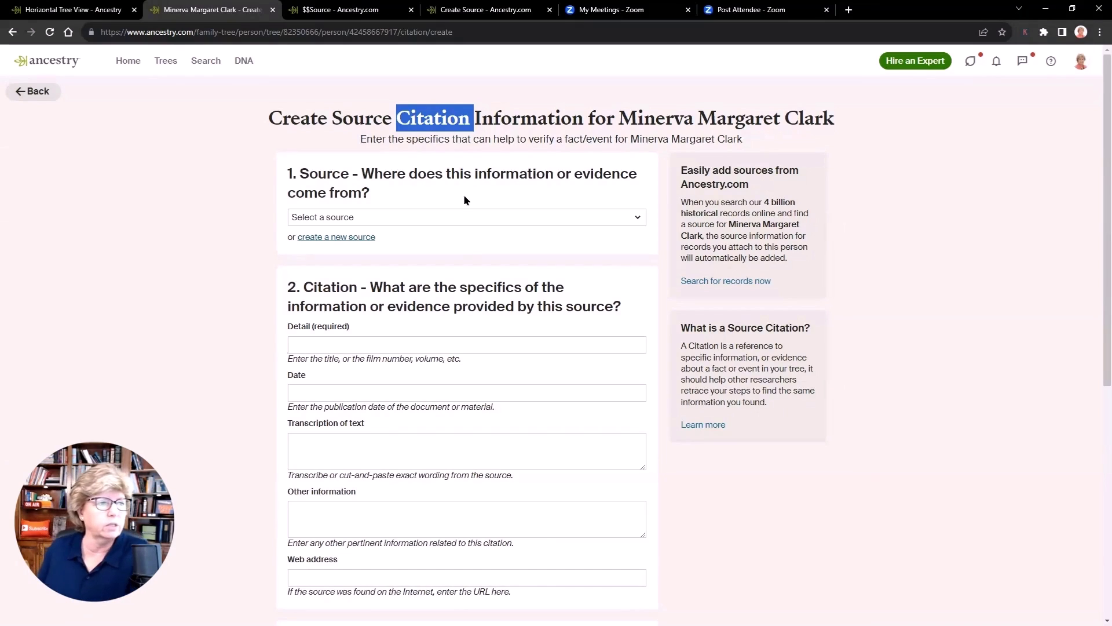
{"action": "scroll", "coordinate": [849, 517], "scroll_direction": "down", "scroll_amount": 1}
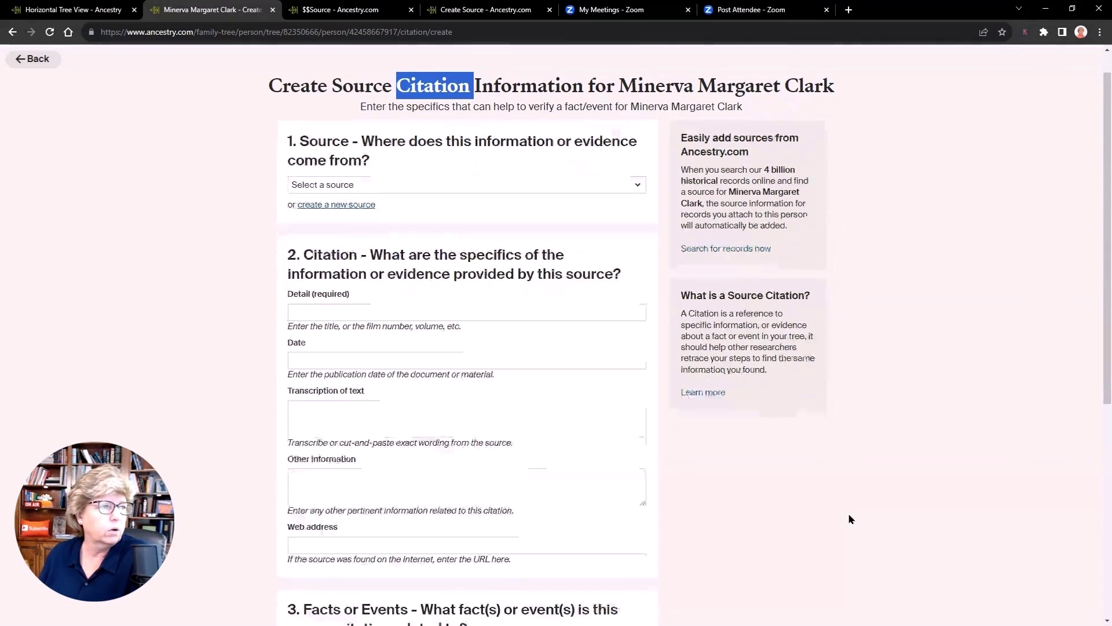
{"action": "left_click", "coordinate": [637, 142]}
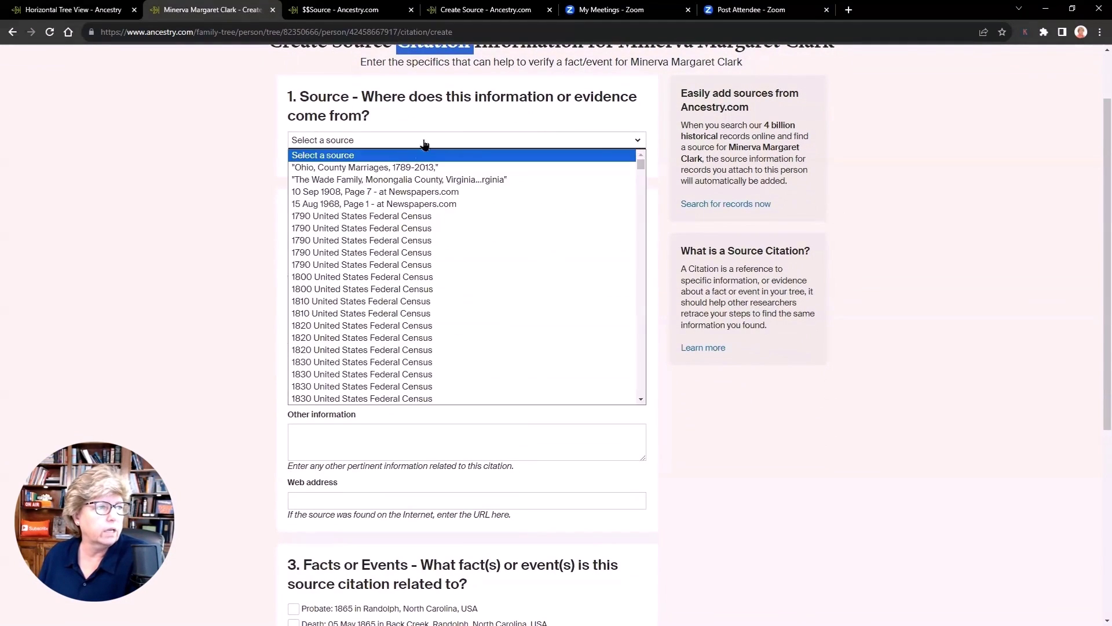
{"action": "scroll", "coordinate": [452, 267], "scroll_direction": "down", "scroll_amount": 15}
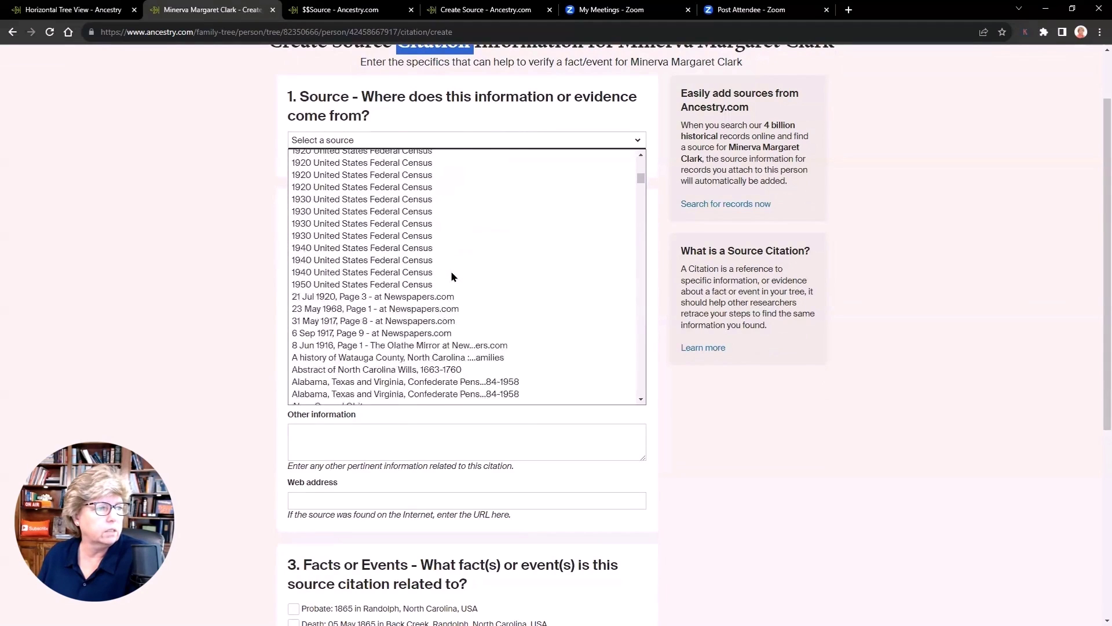
{"action": "scroll", "coordinate": [453, 276], "scroll_direction": "down", "scroll_amount": 15}
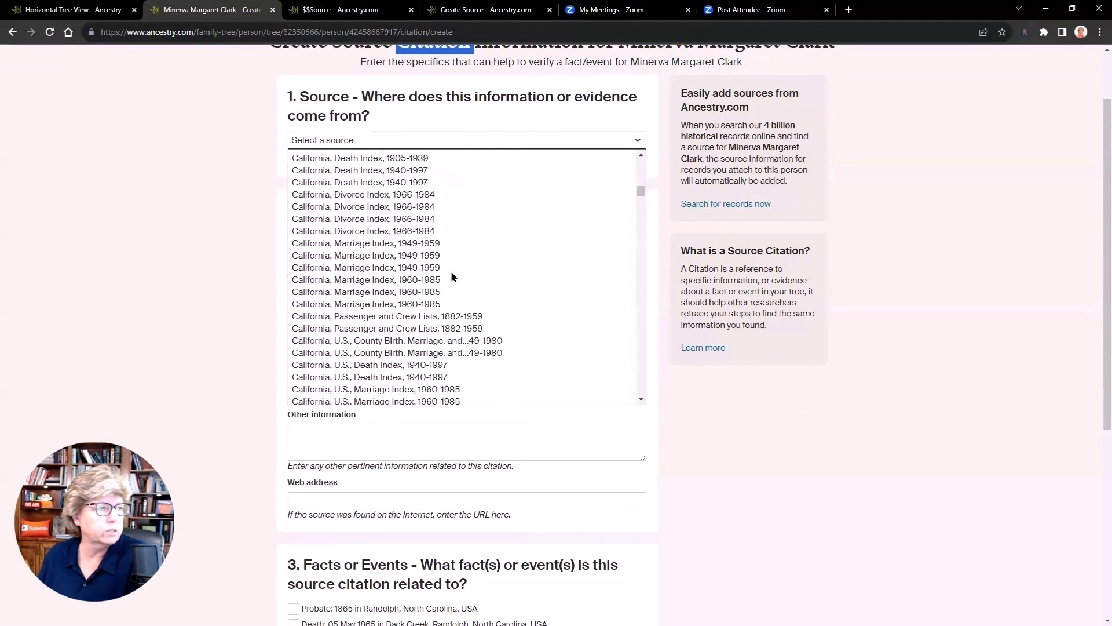
{"action": "scroll", "coordinate": [452, 276], "scroll_direction": "down", "scroll_amount": 6}
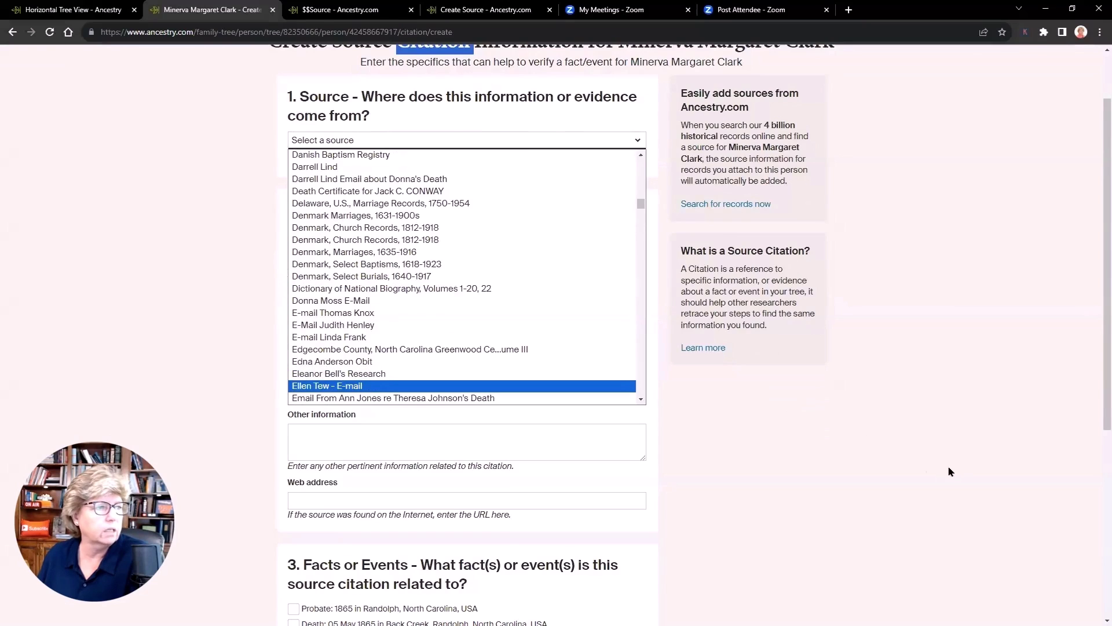
{"action": "scroll", "coordinate": [950, 464], "scroll_direction": "up", "scroll_amount": 1}
- Link the citation to the ancestor's full-name fact and the 30 Nov 1816 marriage in North Carolina
{"action": "scroll", "coordinate": [406, 282], "scroll_direction": "down", "scroll_amount": 6}
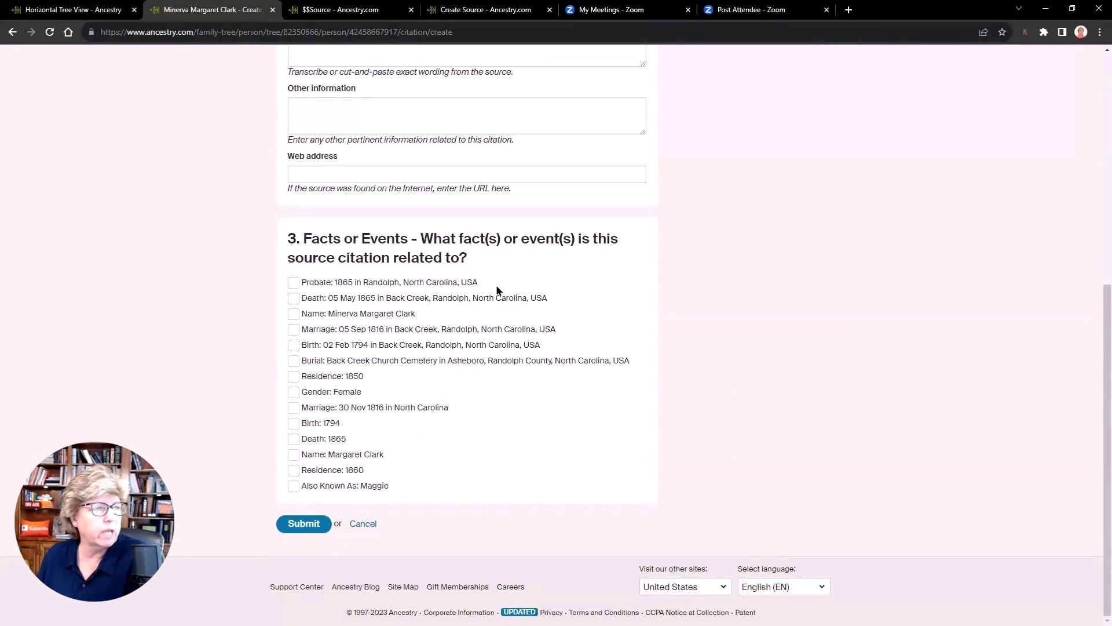
{"action": "left_click", "coordinate": [293, 315]}
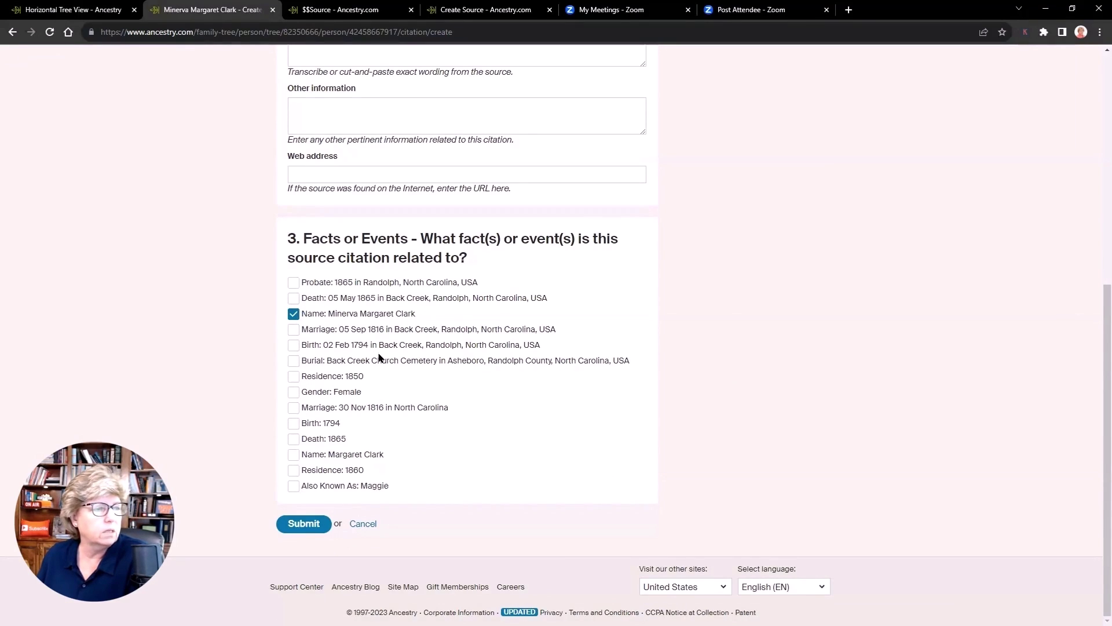
{"action": "left_click", "coordinate": [293, 407]}
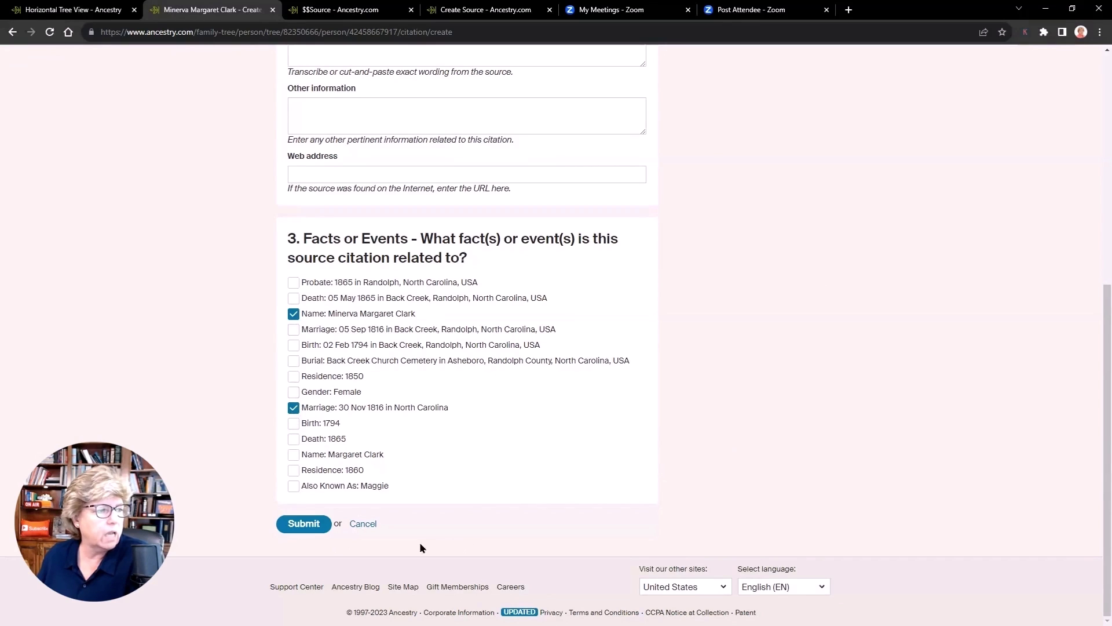
- Leave the citation form without submitting it and return to the ancestor's facts page
{"action": "scroll", "coordinate": [641, 300], "scroll_direction": "up", "scroll_amount": 6}
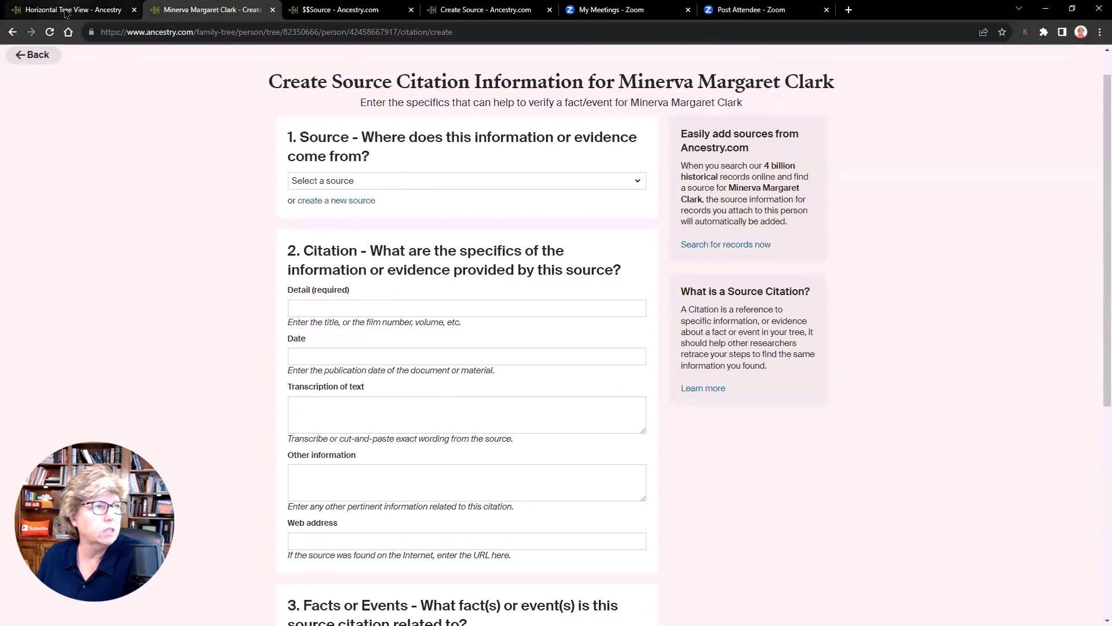
{"action": "left_click", "coordinate": [13, 32]}
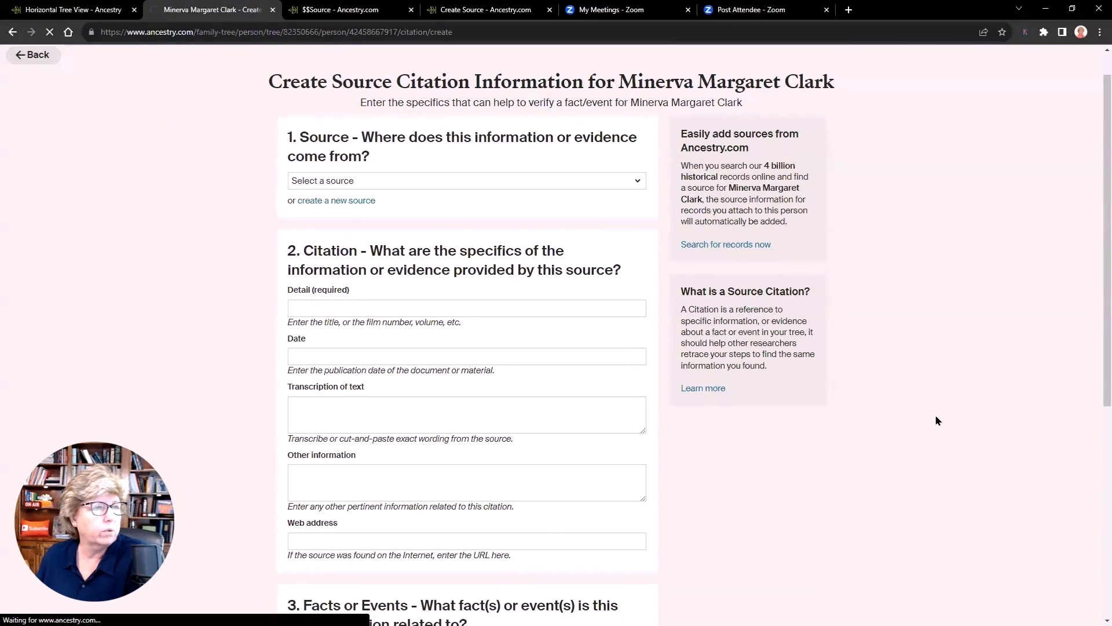
{"action": "scroll", "coordinate": [589, 132], "scroll_direction": "down", "scroll_amount": 3}
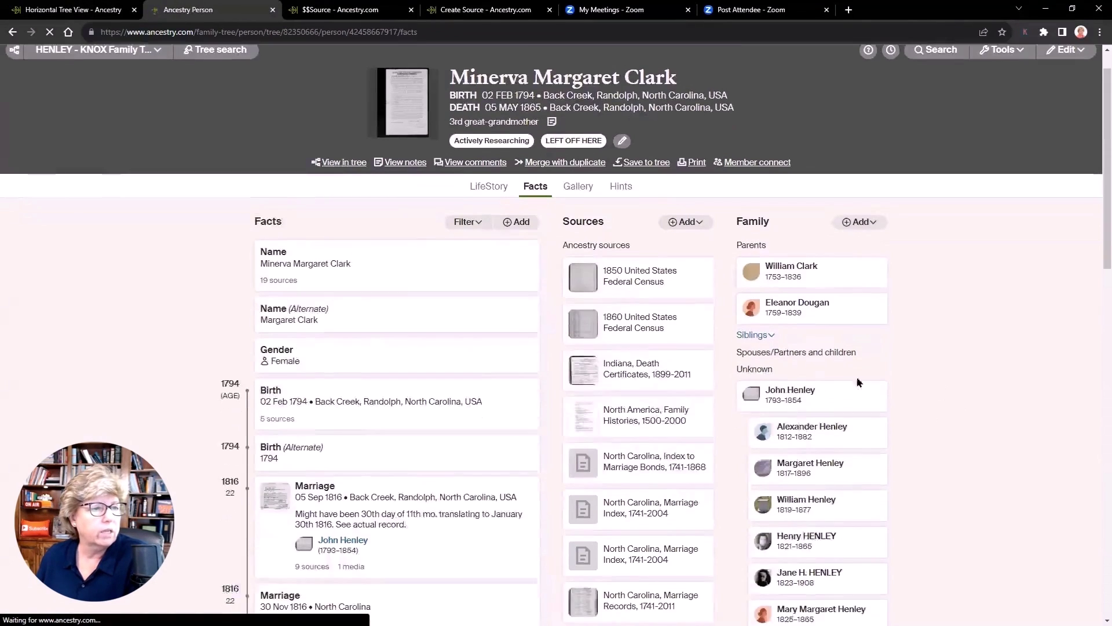
- Open the custom citation with the detail "Tes Source" among the other sources, view its edit form and return to its details
{"action": "scroll", "coordinate": [655, 446], "scroll_direction": "down", "scroll_amount": 8}
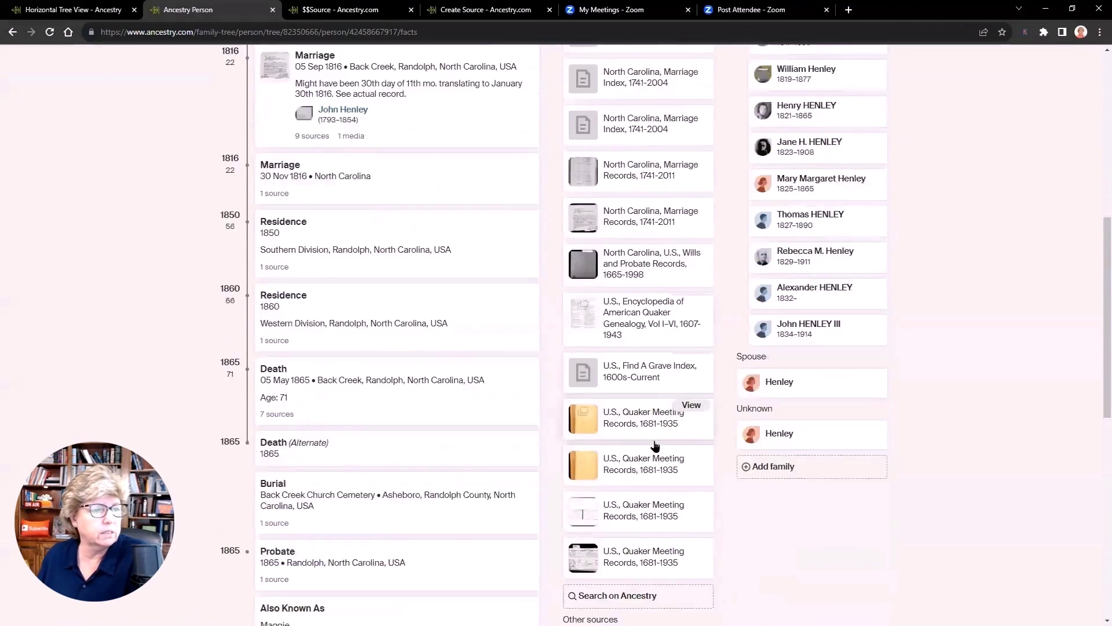
{"action": "scroll", "coordinate": [655, 445], "scroll_direction": "down", "scroll_amount": 4}
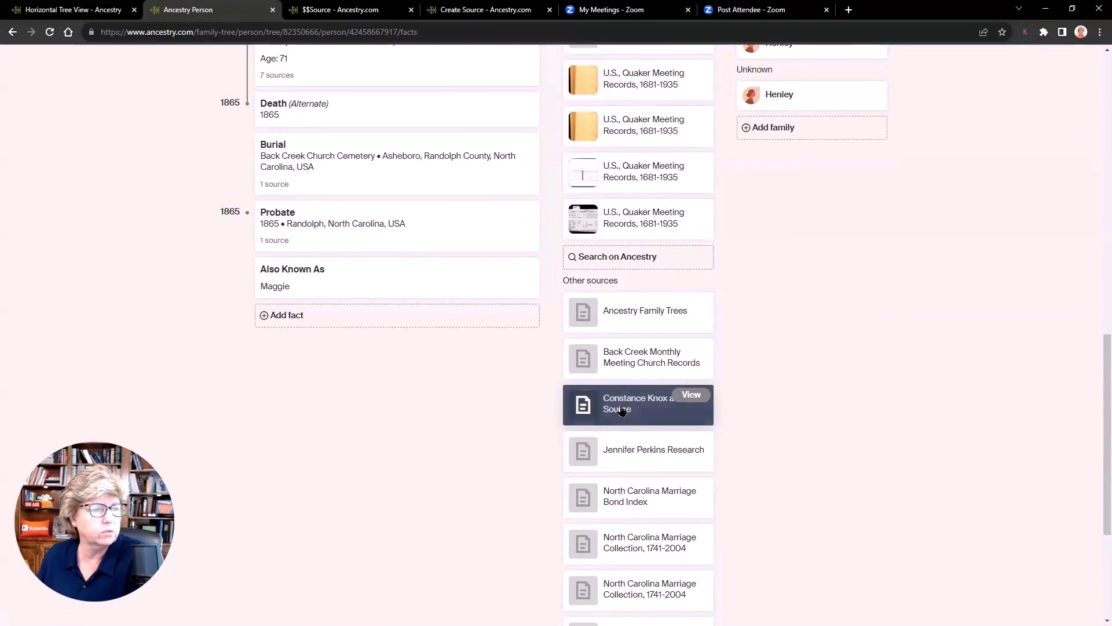
{"action": "left_click", "coordinate": [687, 396]}
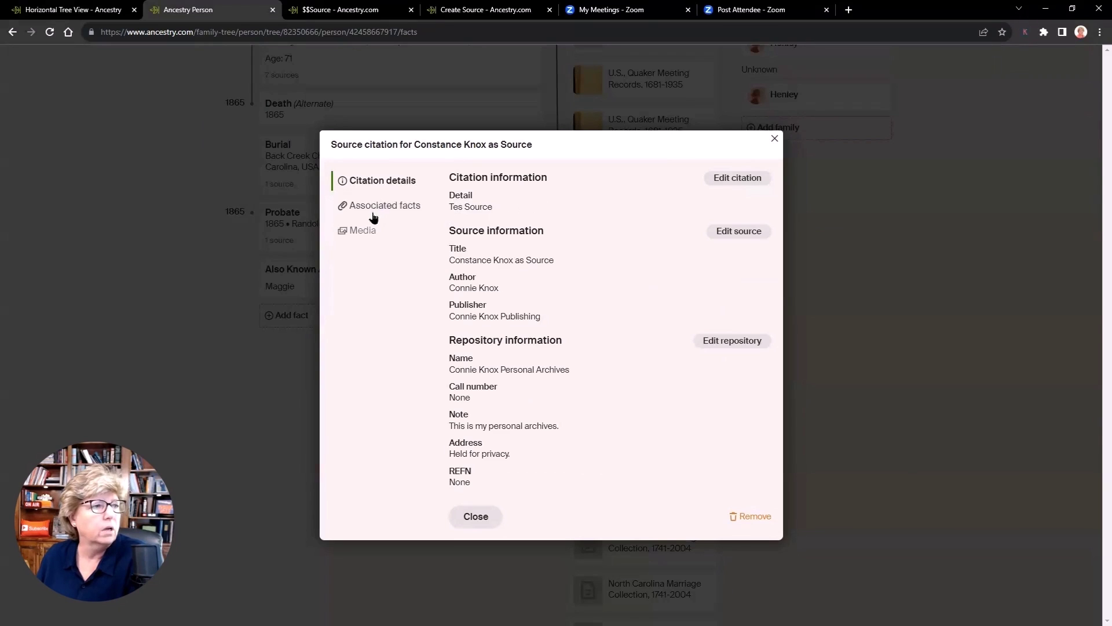
{"action": "left_click", "coordinate": [721, 179]}
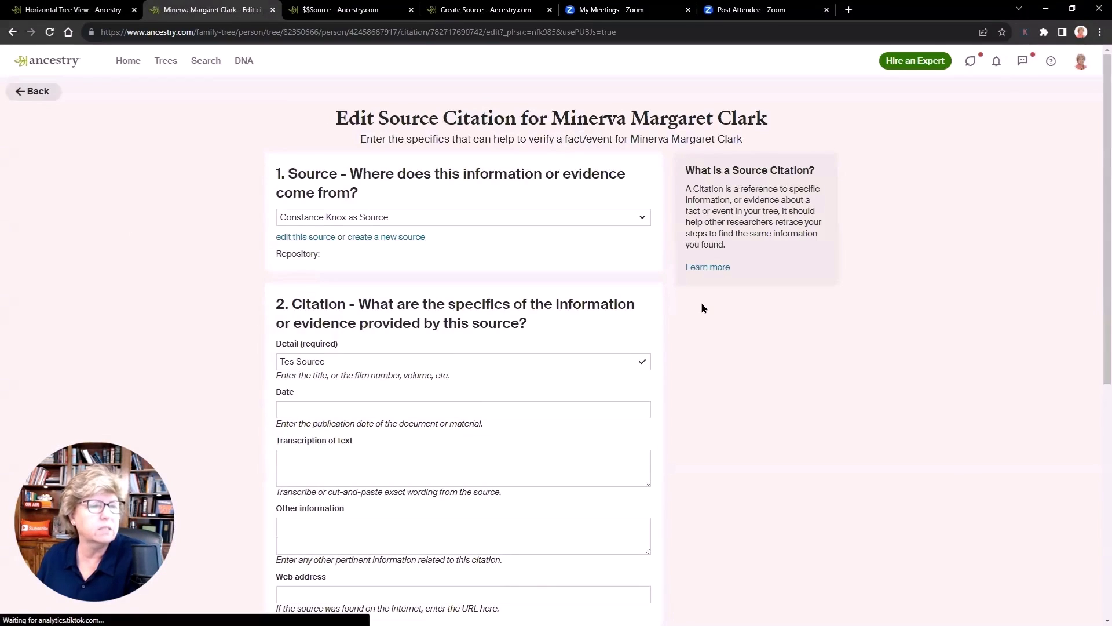
{"action": "left_click", "coordinate": [35, 92]}
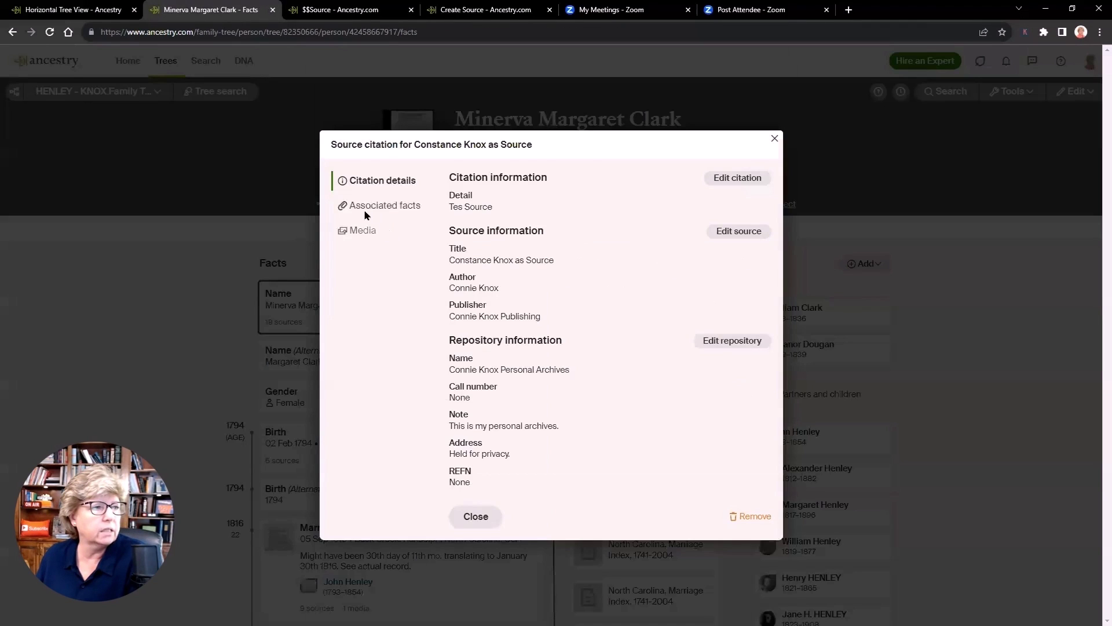
- Look through the facts associated with the custom citation and the media available to attach to it
{"action": "left_click", "coordinate": [367, 207]}
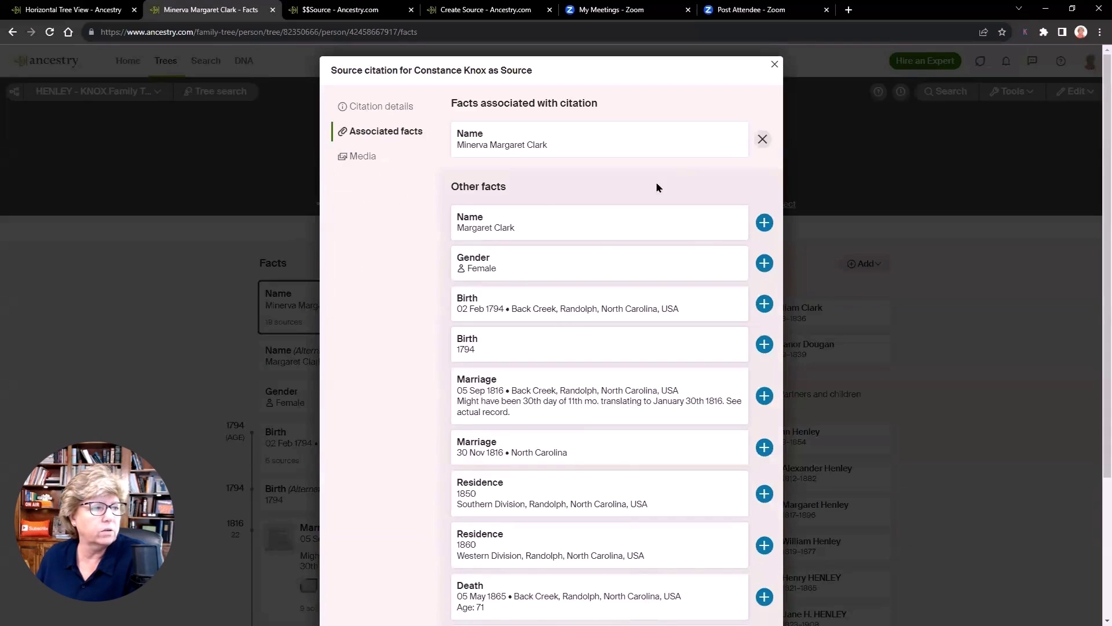
{"action": "left_click", "coordinate": [367, 160]}
{"action": "left_click", "coordinate": [374, 132]}
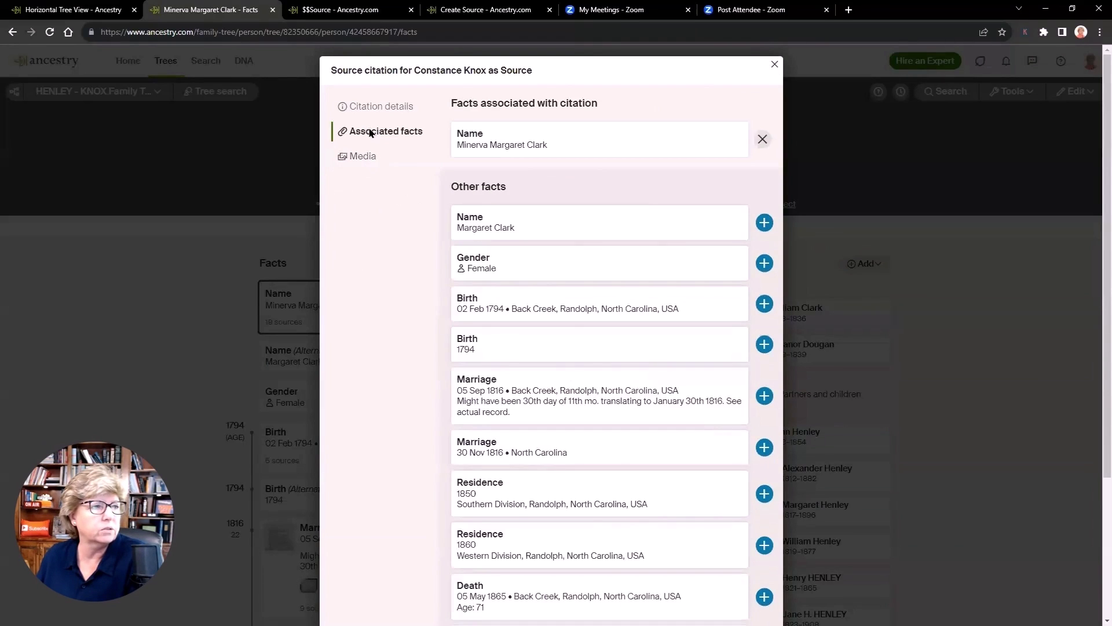
{"action": "left_click", "coordinate": [364, 155]}
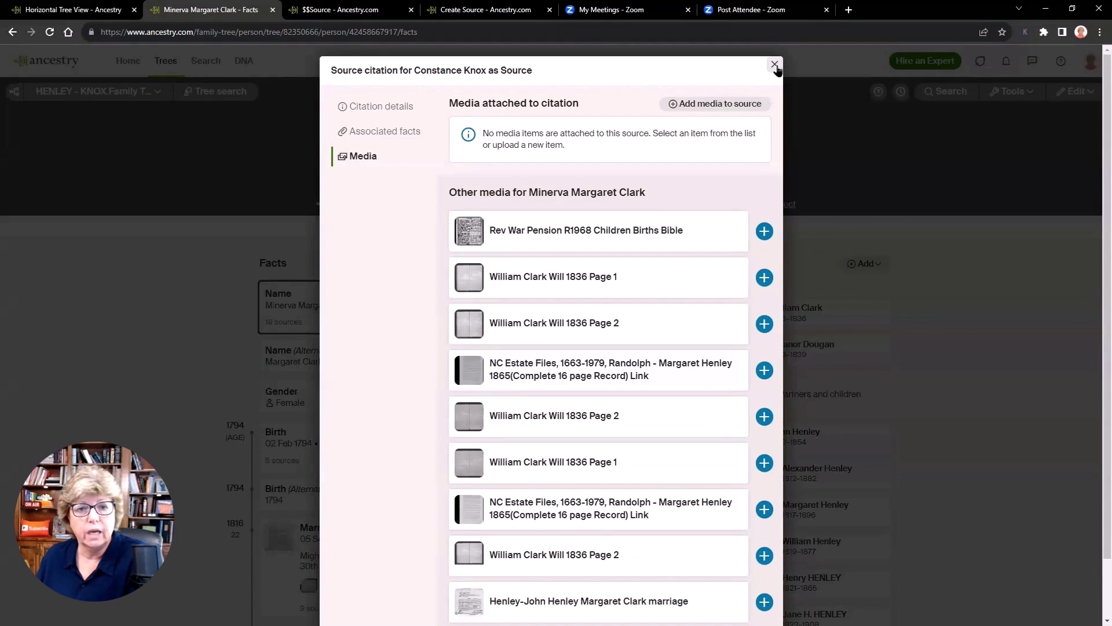
- View the upload options in the ancestor's media gallery and the options for adding a source on the facts page
{"action": "left_click", "coordinate": [578, 229]}
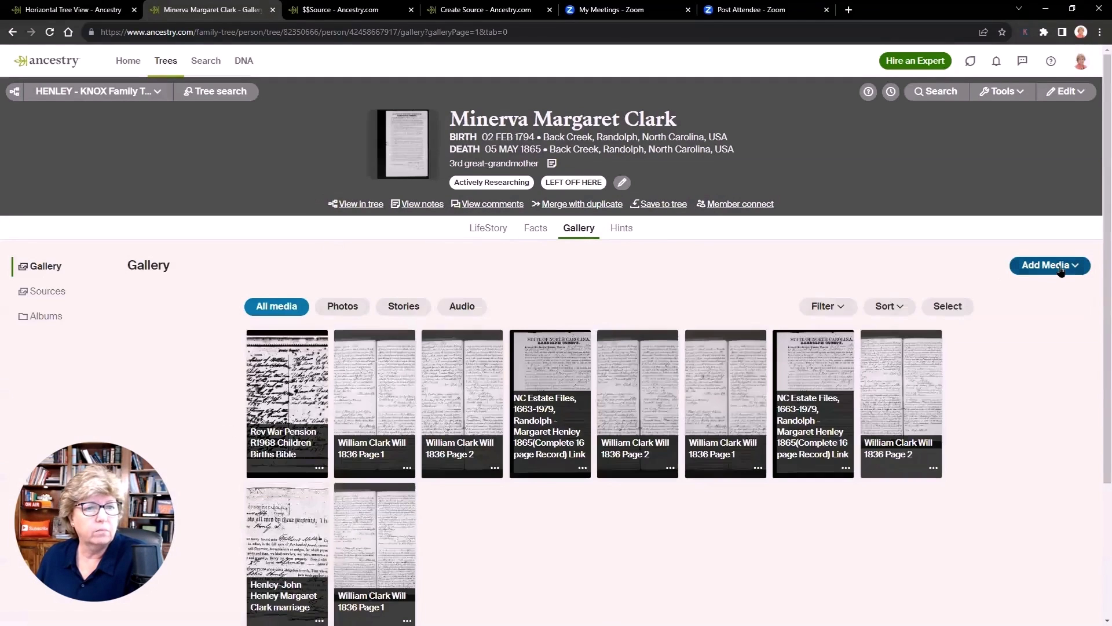
{"action": "left_click", "coordinate": [1058, 266]}
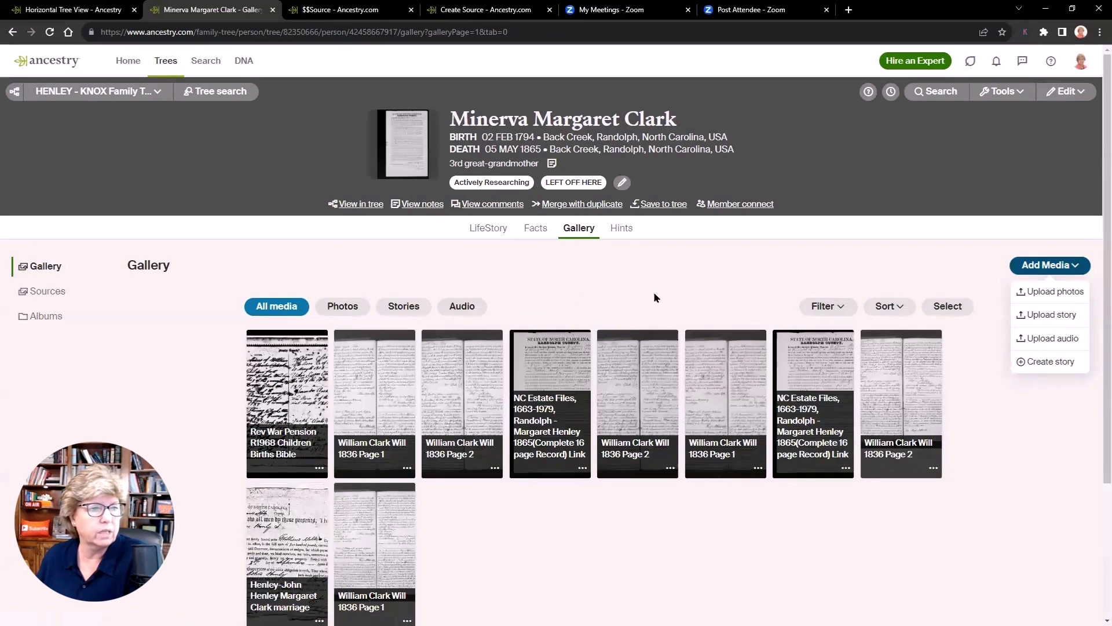
{"action": "left_click", "coordinate": [1025, 519]}
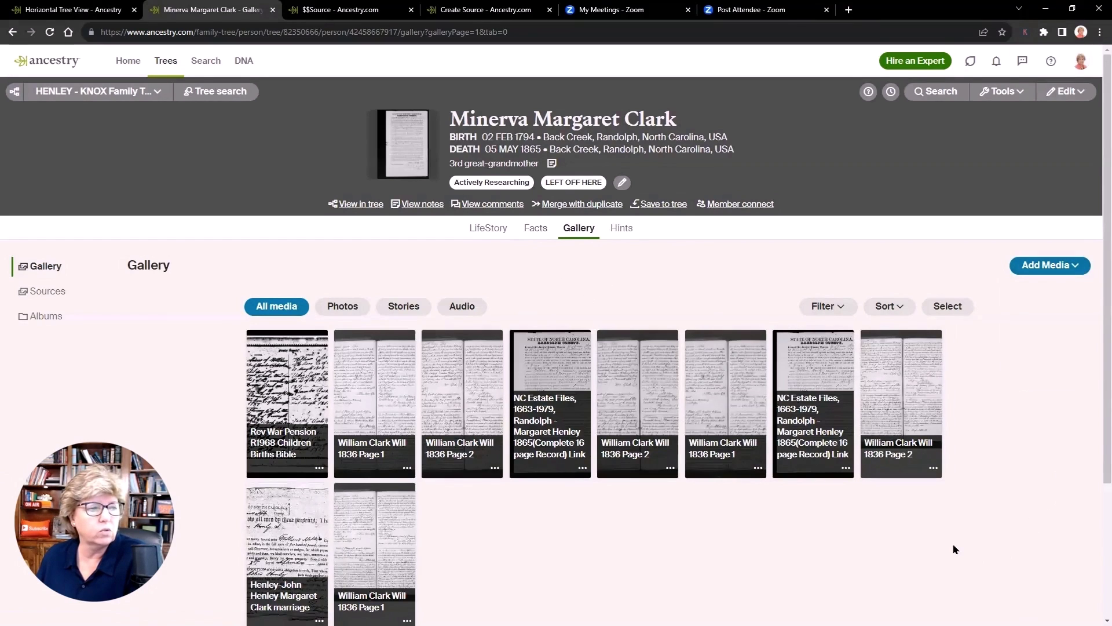
{"action": "scroll", "coordinate": [952, 543], "scroll_direction": "down", "scroll_amount": 2}
{"action": "scroll", "coordinate": [788, 504], "scroll_direction": "up", "scroll_amount": 2}
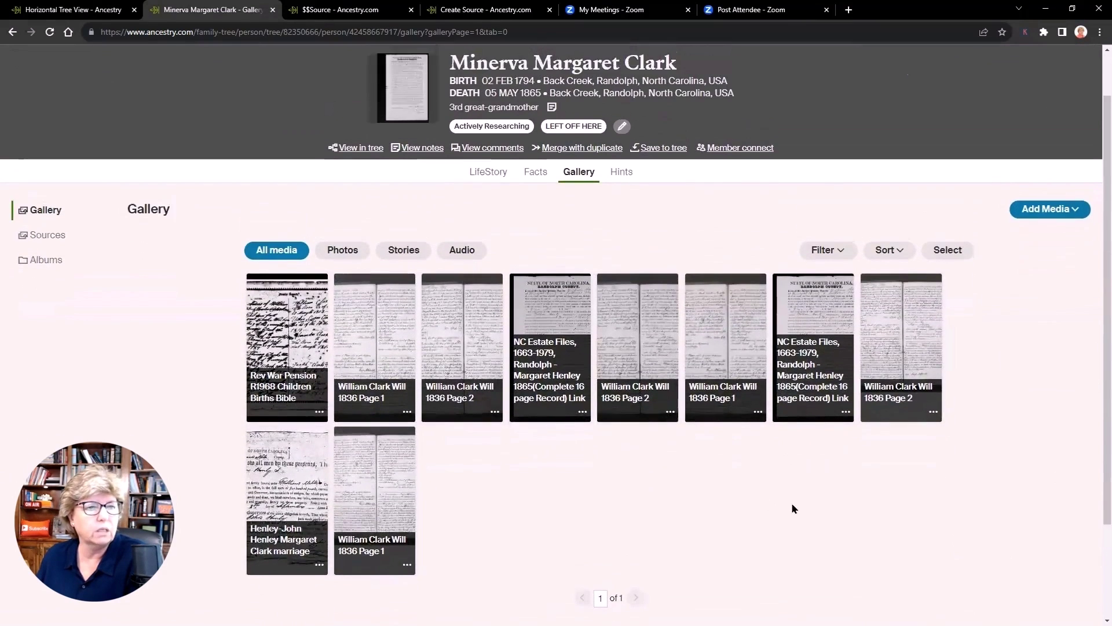
{"action": "left_click", "coordinate": [534, 230]}
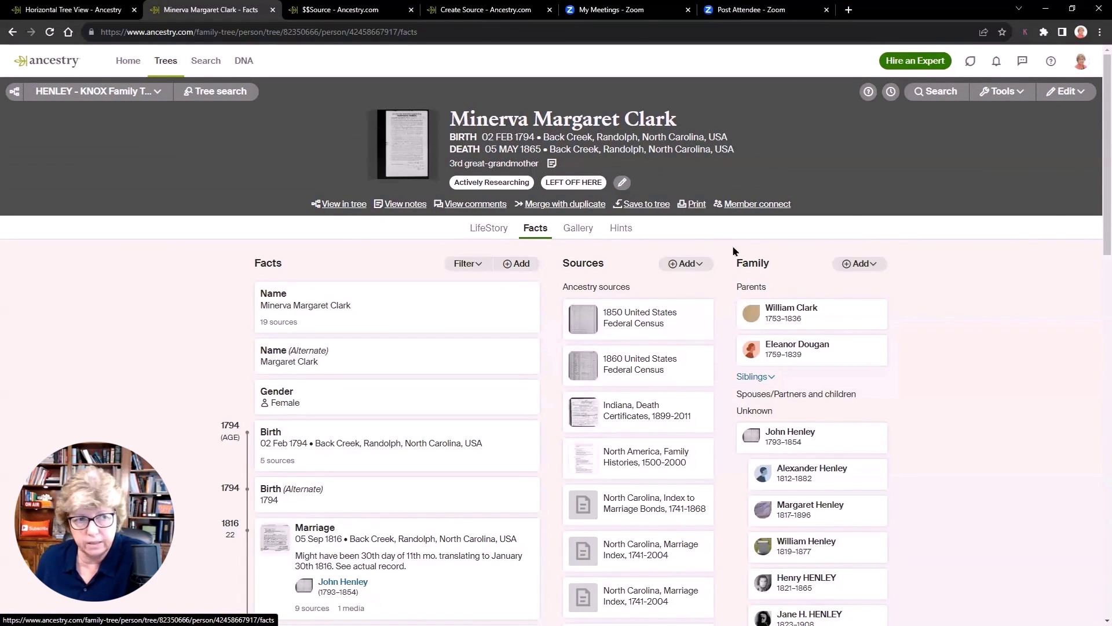
{"action": "left_click", "coordinate": [686, 264]}
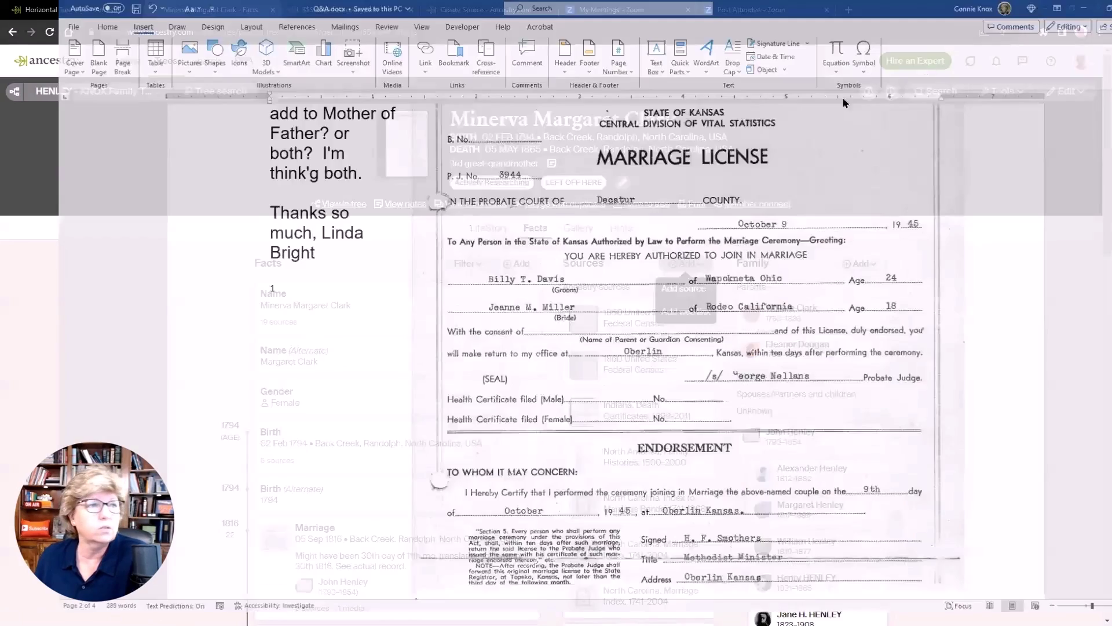
- Switch to the Word document Q&A.docx, copy the marriage certificate footnote citation and return to Ancestry in the browser
{"action": "scroll", "coordinate": [784, 406], "scroll_direction": "down", "scroll_amount": 10}
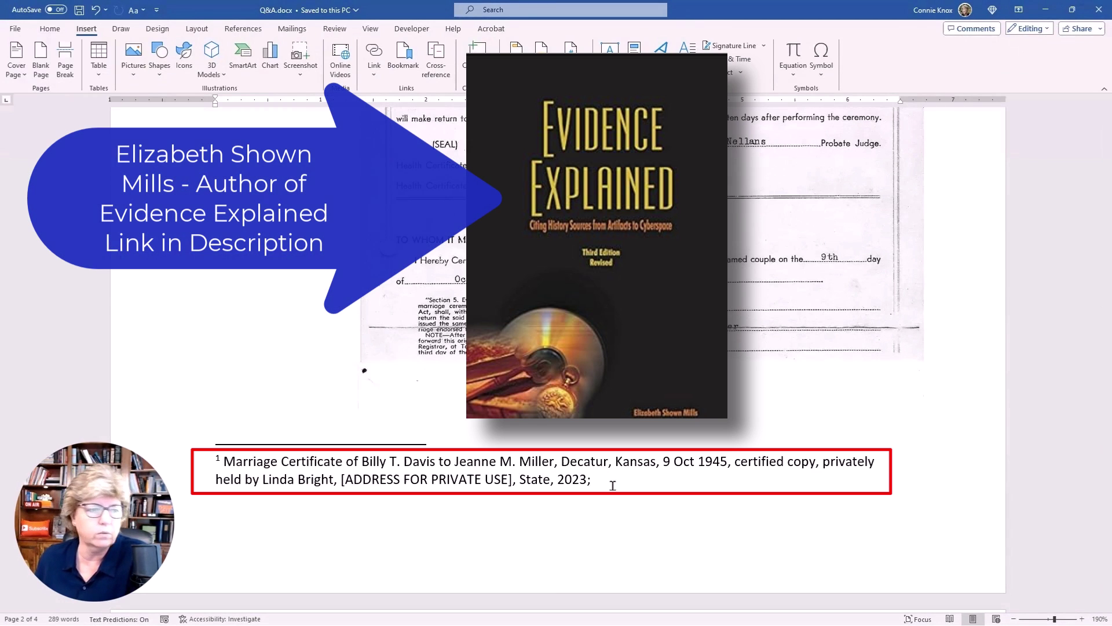
{"action": "left_click_drag", "start_coordinate": [612, 485], "coordinate": [228, 465]}
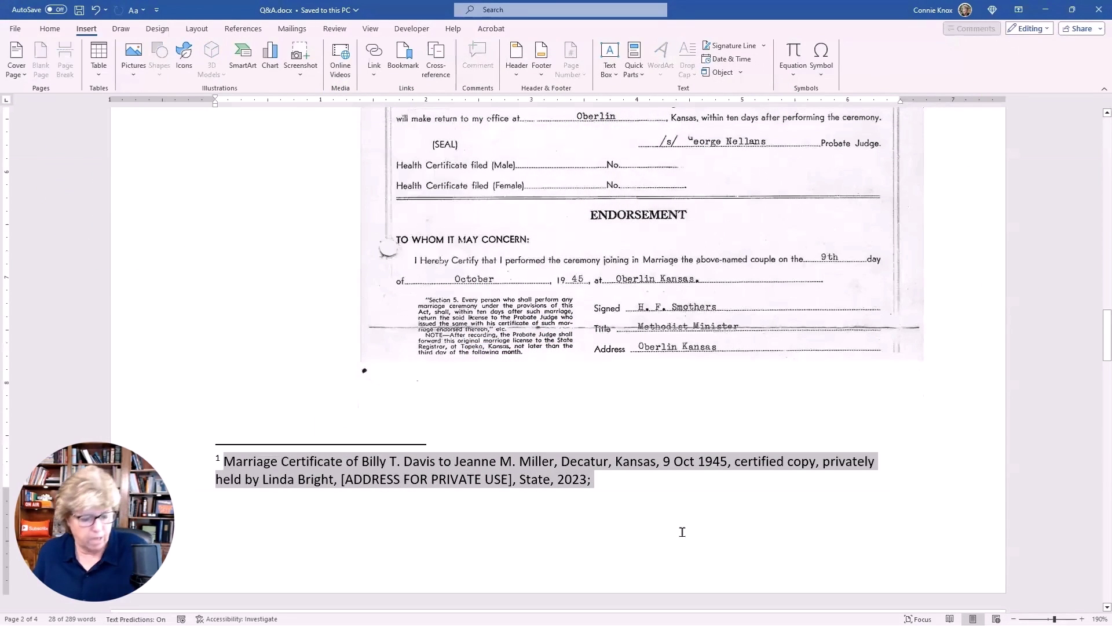
{"action": "key", "text": "ctrl+c"}
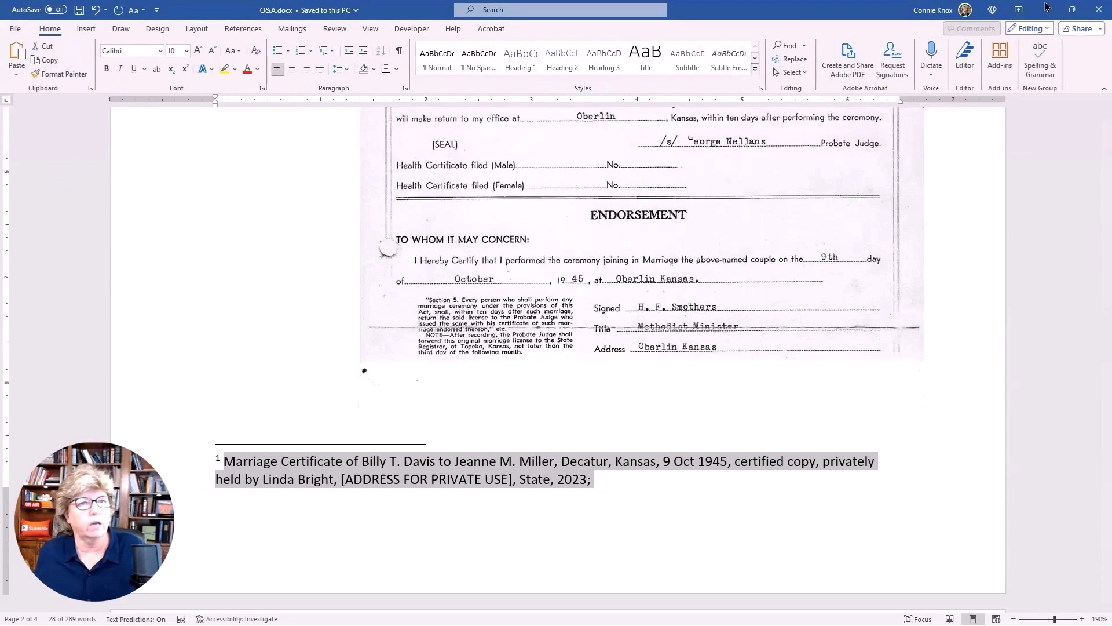
{"action": "left_click", "coordinate": [1043, 10]}
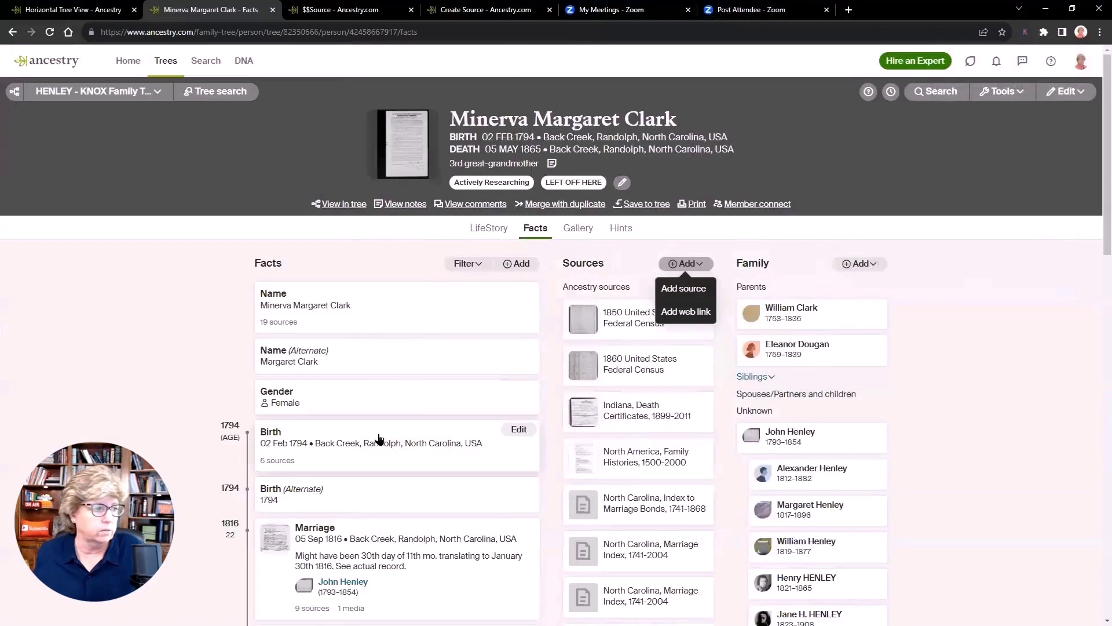
- Try out the copied footnote citation as the description of the 30 Nov 1816 marriage in North Carolina, leaving without saving
{"action": "scroll", "coordinate": [373, 441], "scroll_direction": "down", "scroll_amount": 2}
{"action": "scroll", "coordinate": [380, 433], "scroll_direction": "down", "scroll_amount": 3}
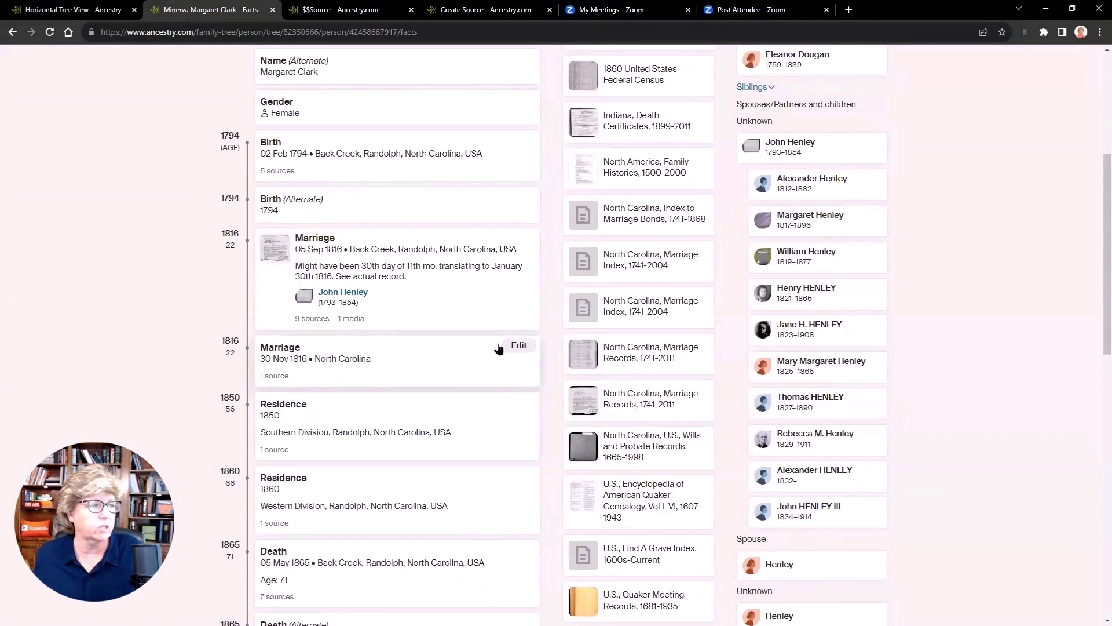
{"action": "left_click", "coordinate": [517, 345]}
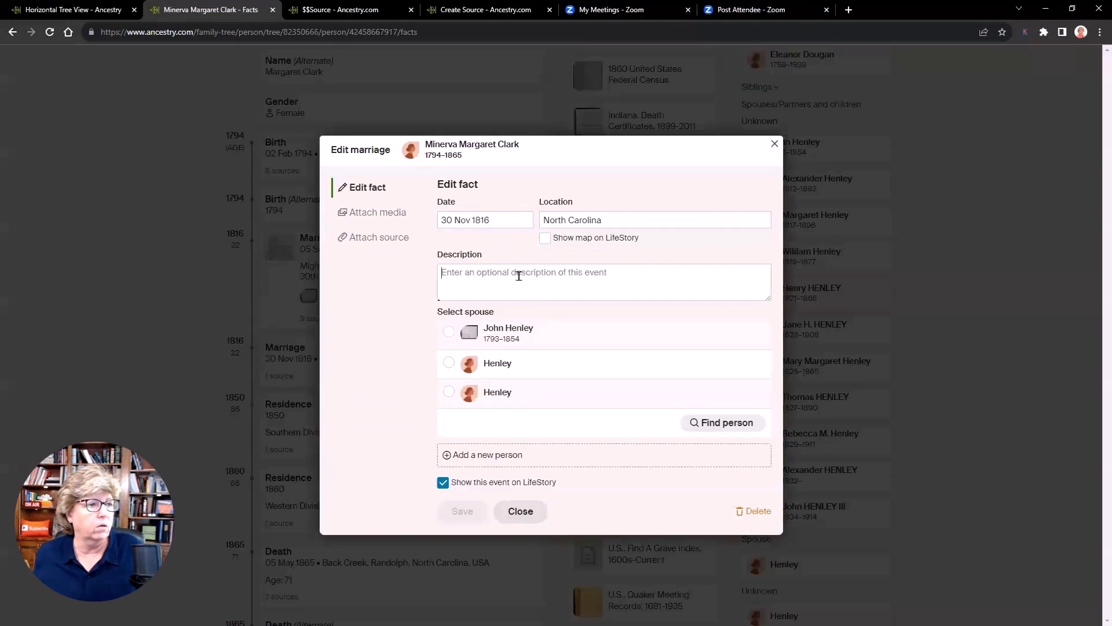
{"action": "left_click", "coordinate": [517, 276]}
{"action": "key", "text": "ctrl+v"}
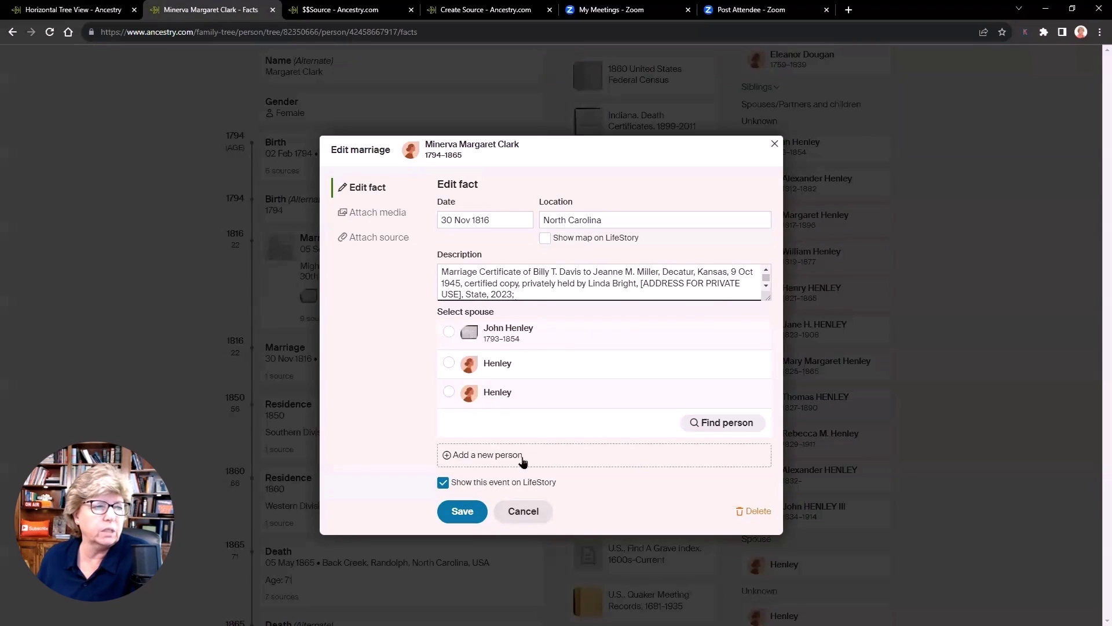
{"action": "left_click", "coordinate": [521, 511]}
{"action": "scroll", "coordinate": [429, 387], "scroll_direction": "up", "scroll_amount": 3}
{"action": "scroll", "coordinate": [425, 390], "scroll_direction": "up", "scroll_amount": 2}
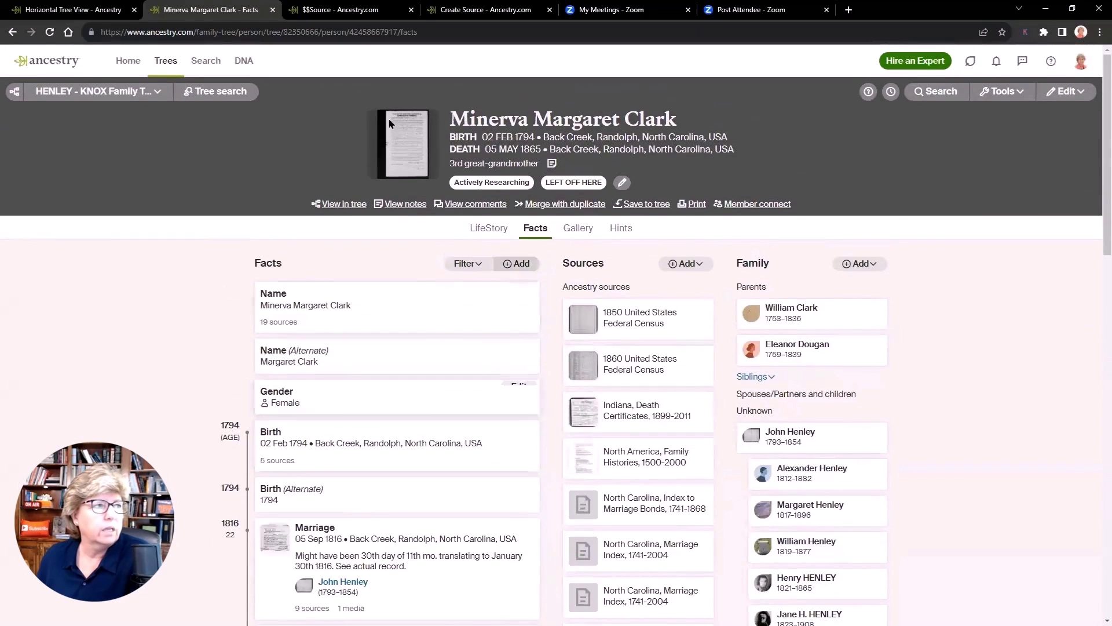
{"action": "scroll", "coordinate": [876, 231], "scroll_direction": "down", "scroll_amount": 2}
{"action": "scroll", "coordinate": [916, 300], "scroll_direction": "up", "scroll_amount": 2}
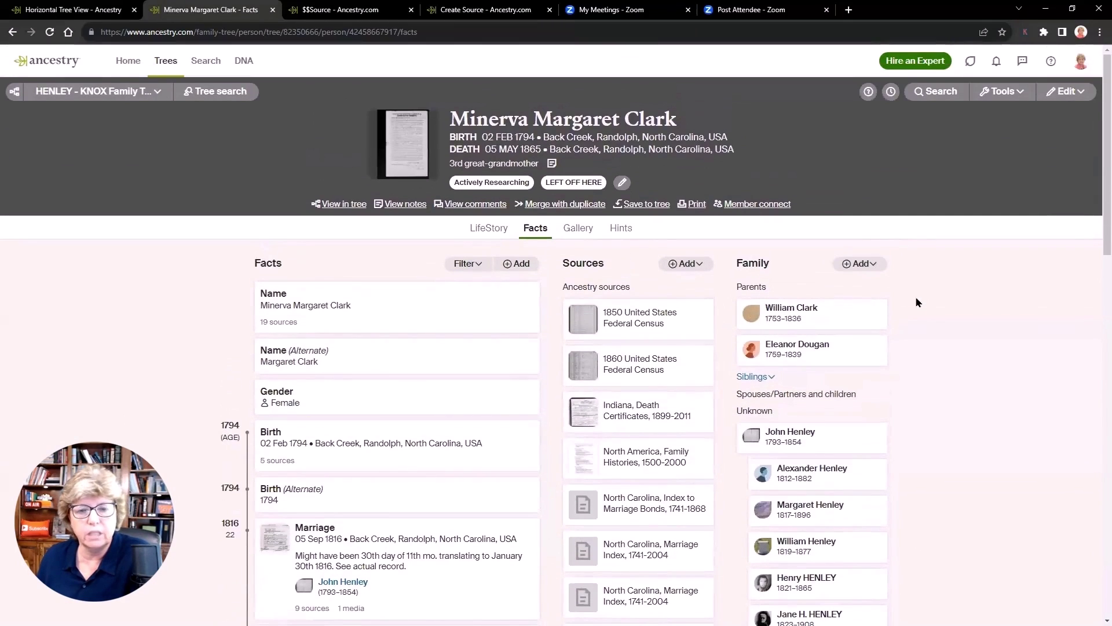